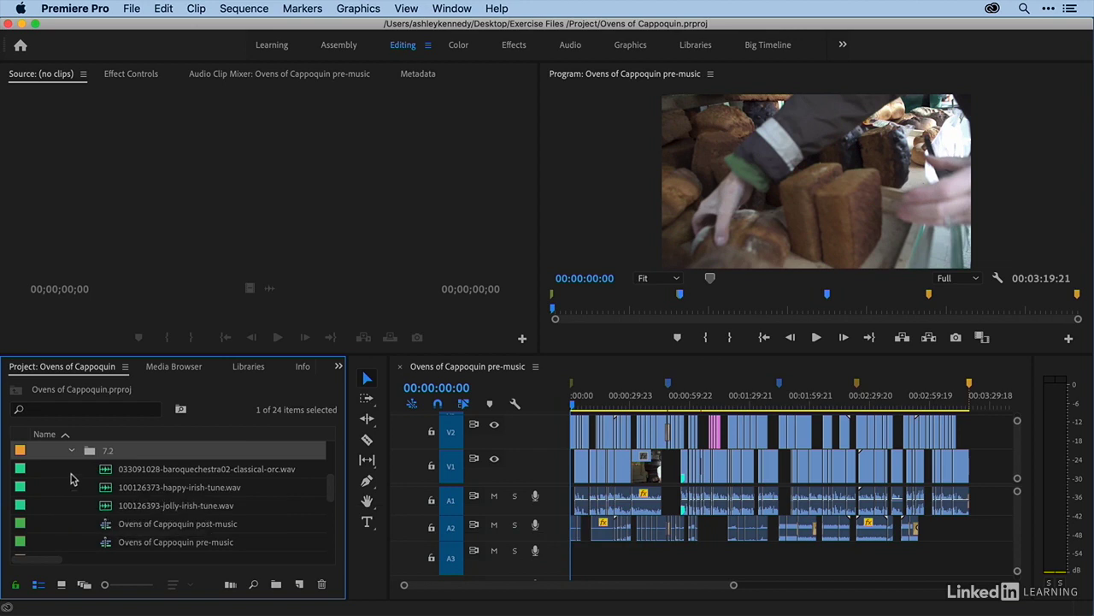
Audition the three music clips in the 7.2 bin: the baroque orchestra, happy Irish tune and jolly Irish tune WAV files.
{"action": "double_click", "coordinate": [106, 472]}
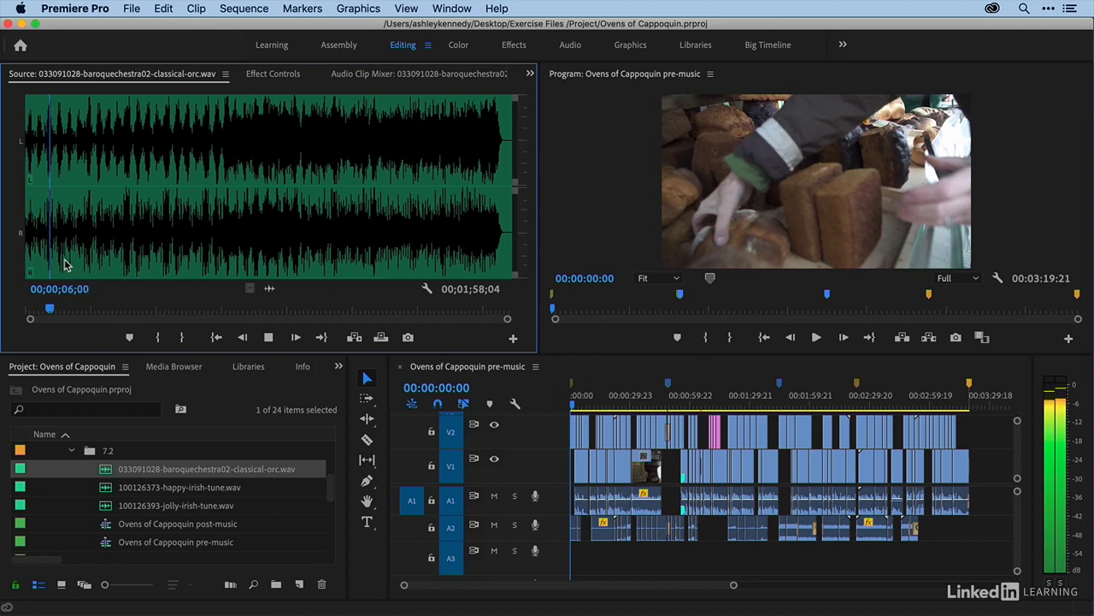
{"action": "key", "text": "space"}
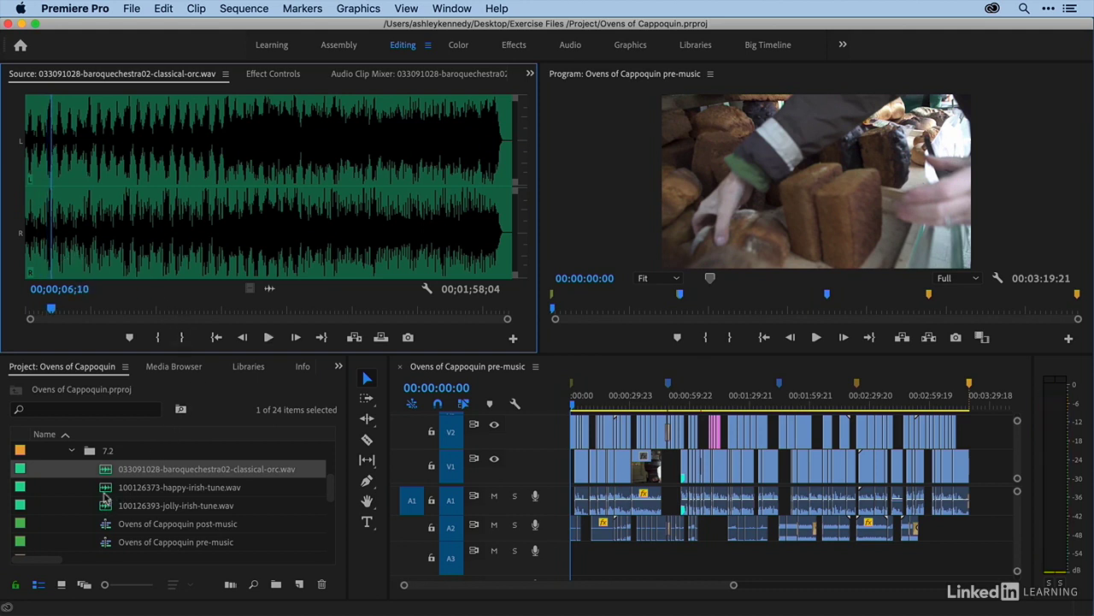
{"action": "mouse_move", "coordinate": [104, 494]}
{"action": "double_click", "coordinate": [104, 494]}
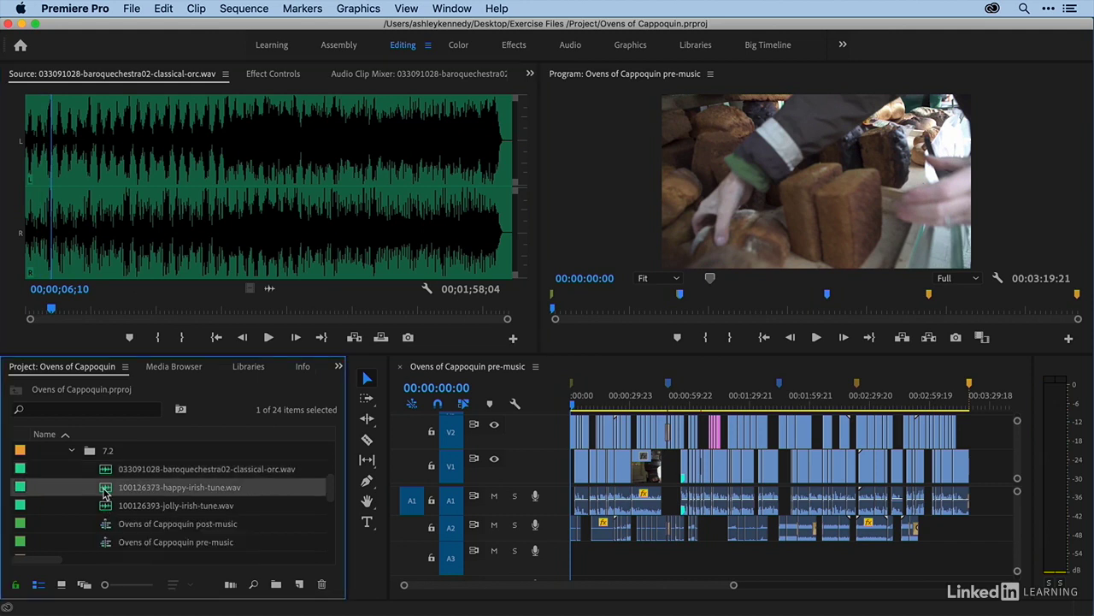
{"action": "key", "text": "space"}
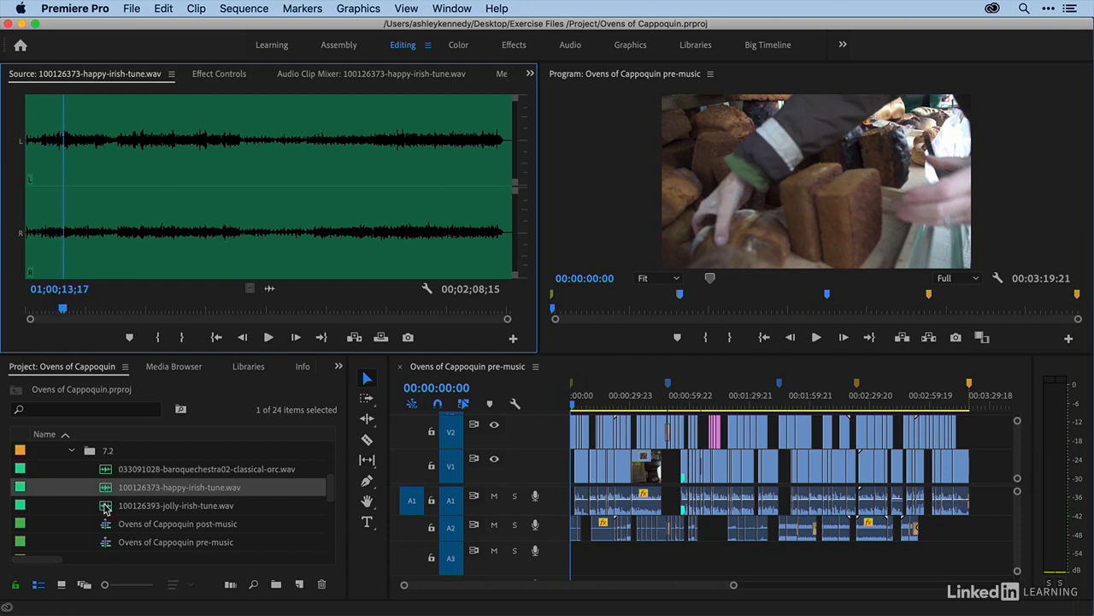
{"action": "double_click", "coordinate": [105, 505]}
{"action": "key", "text": "space"}
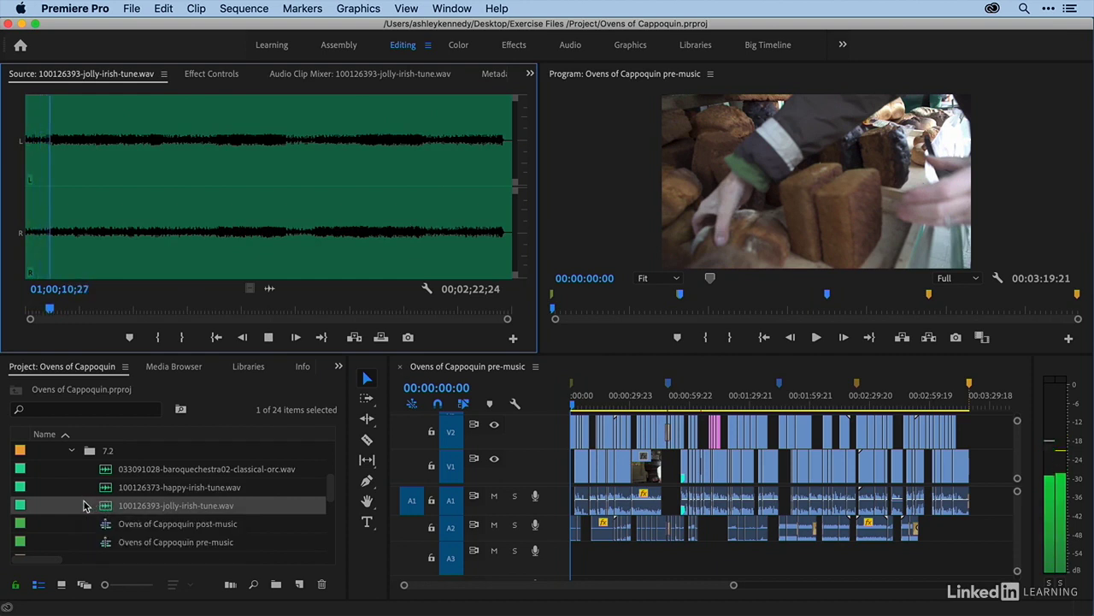
{"action": "key", "text": "space"}
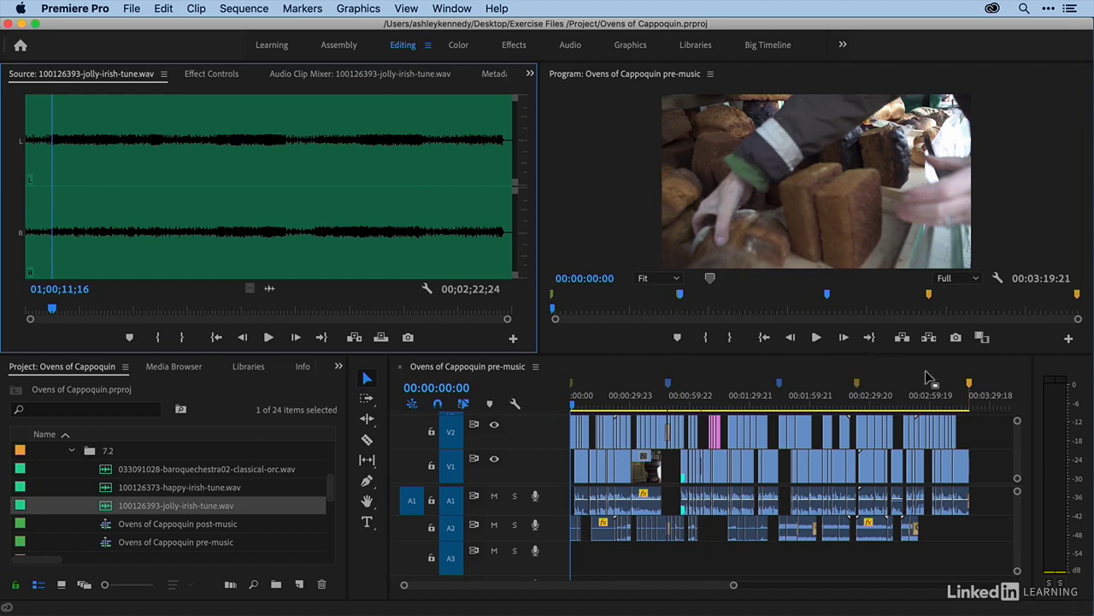
Examine the opening of the sequence and audition 100126373-happy-irish-tune.wav from its beginning.
{"action": "left_click", "coordinate": [616, 385]}
{"action": "key", "text": "equal"}
{"action": "key", "text": "equal"}
{"action": "key", "text": "equal"}
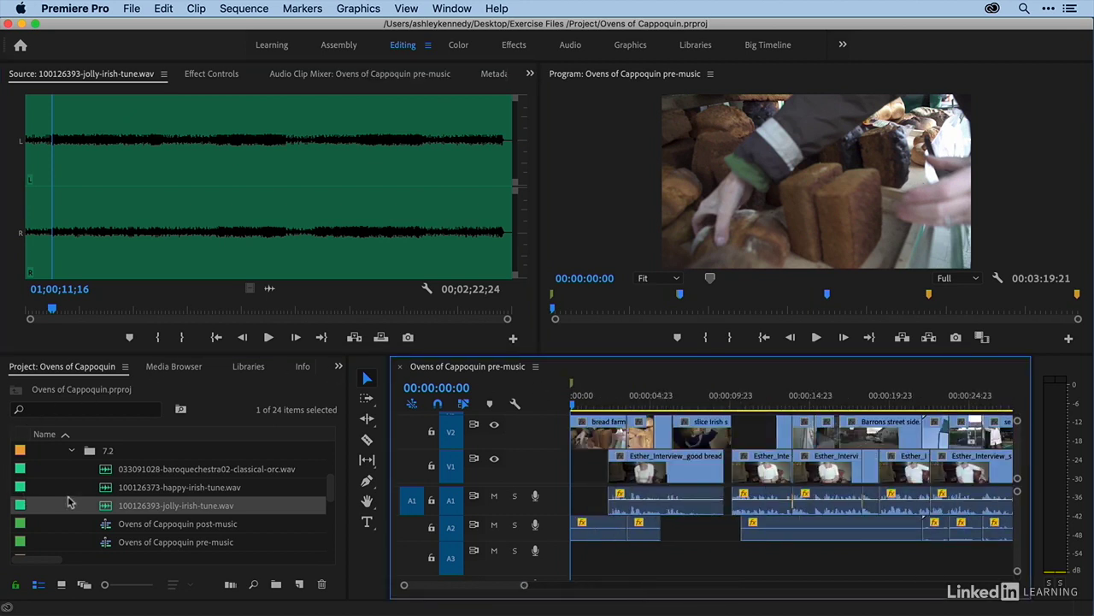
{"action": "double_click", "coordinate": [105, 490]}
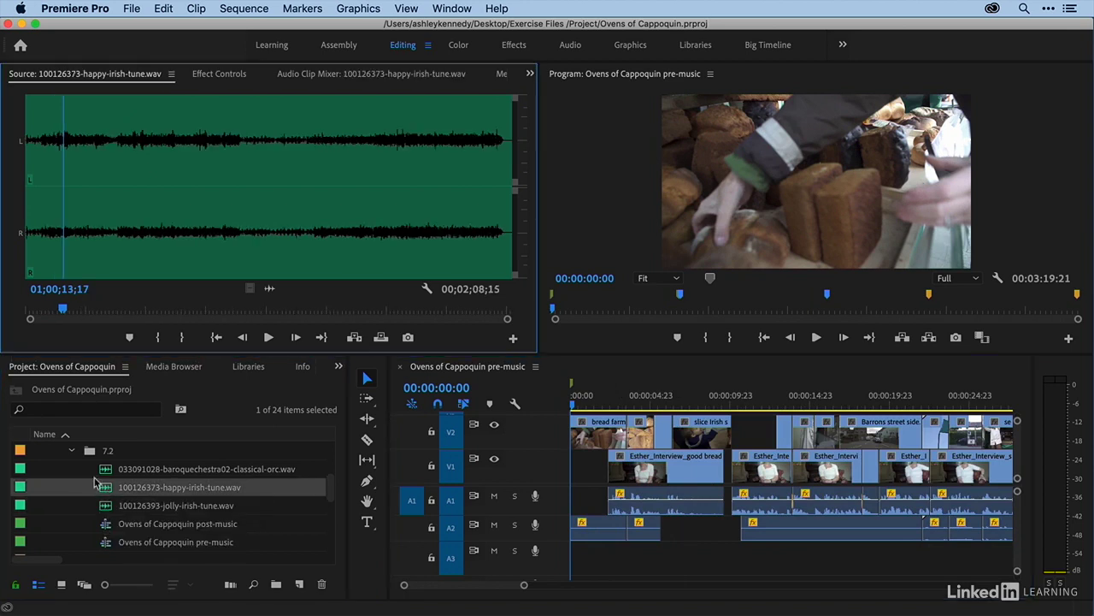
{"action": "left_click", "coordinate": [34, 314]}
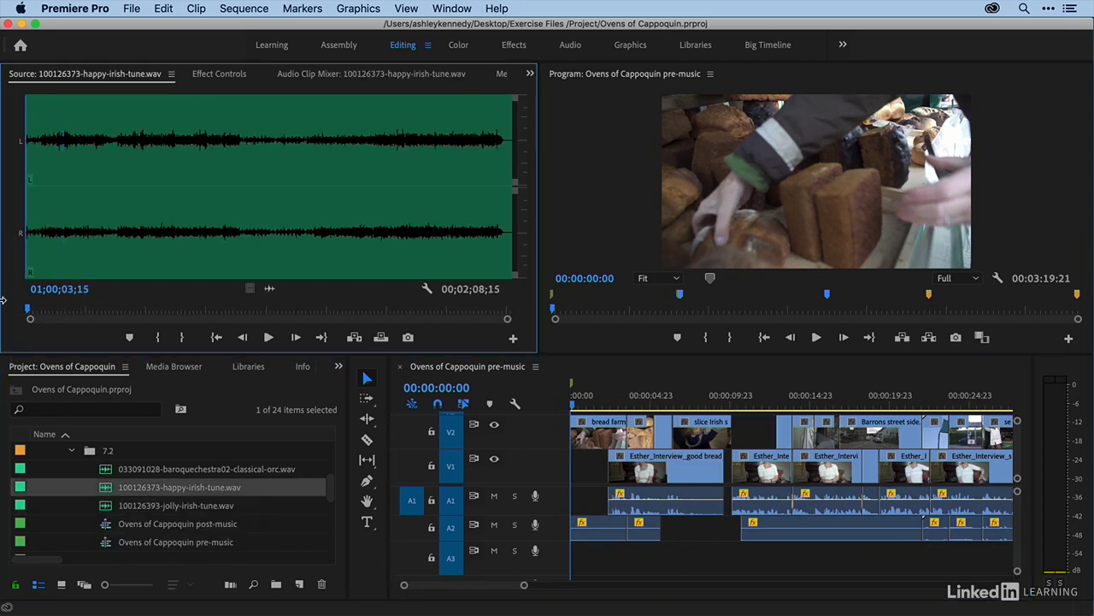
{"action": "key", "text": "space"}
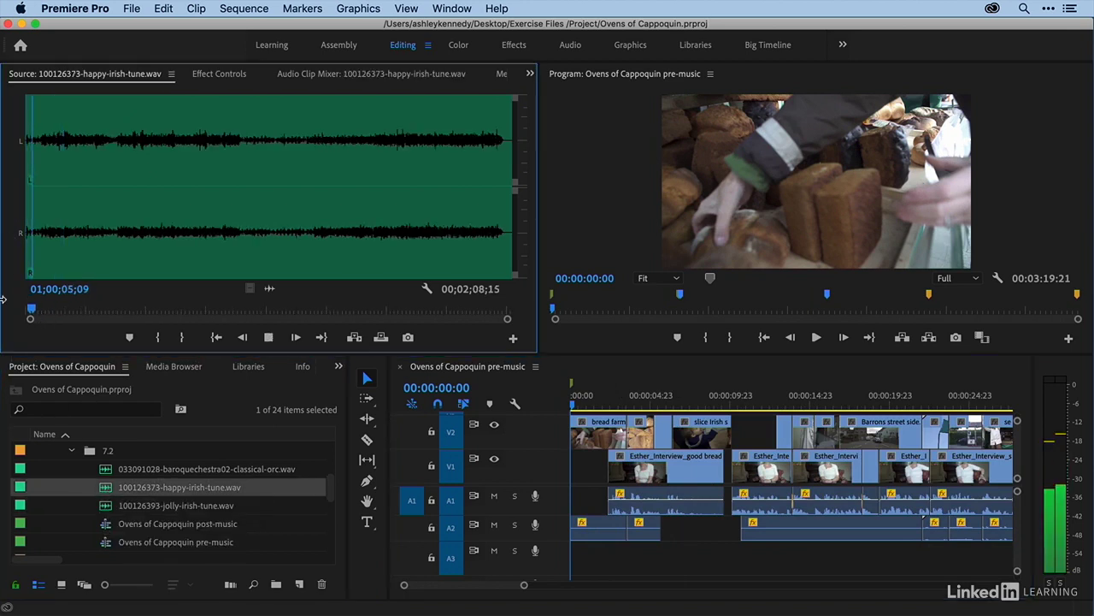
{"action": "key", "text": "space"}
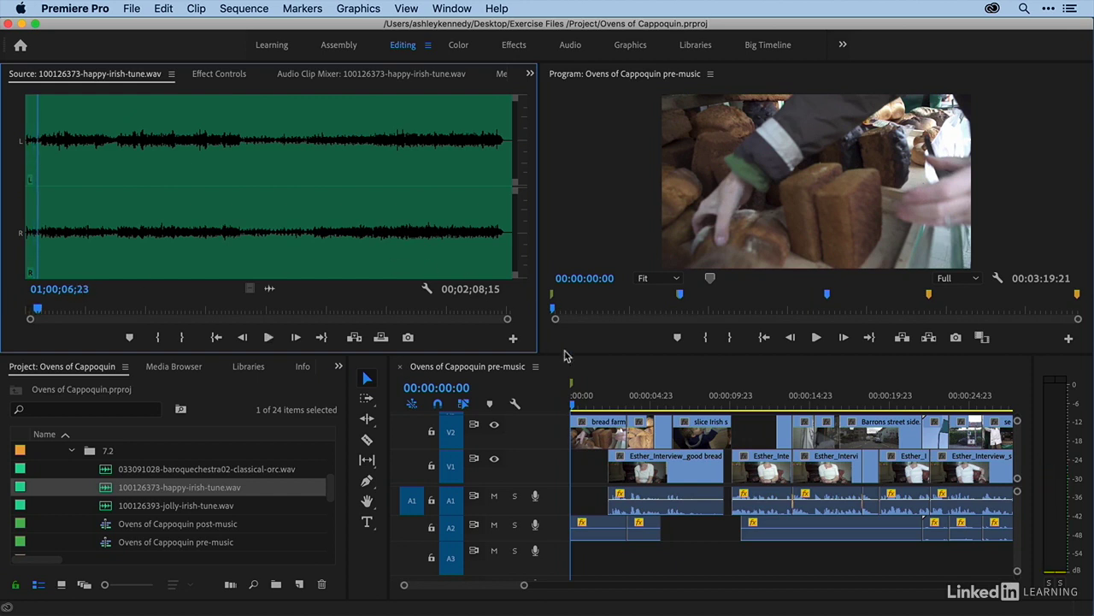
Play the sequence's opening and move the playhead to the first blue marker at 00:00:49:05.
{"action": "left_click", "coordinate": [604, 375]}
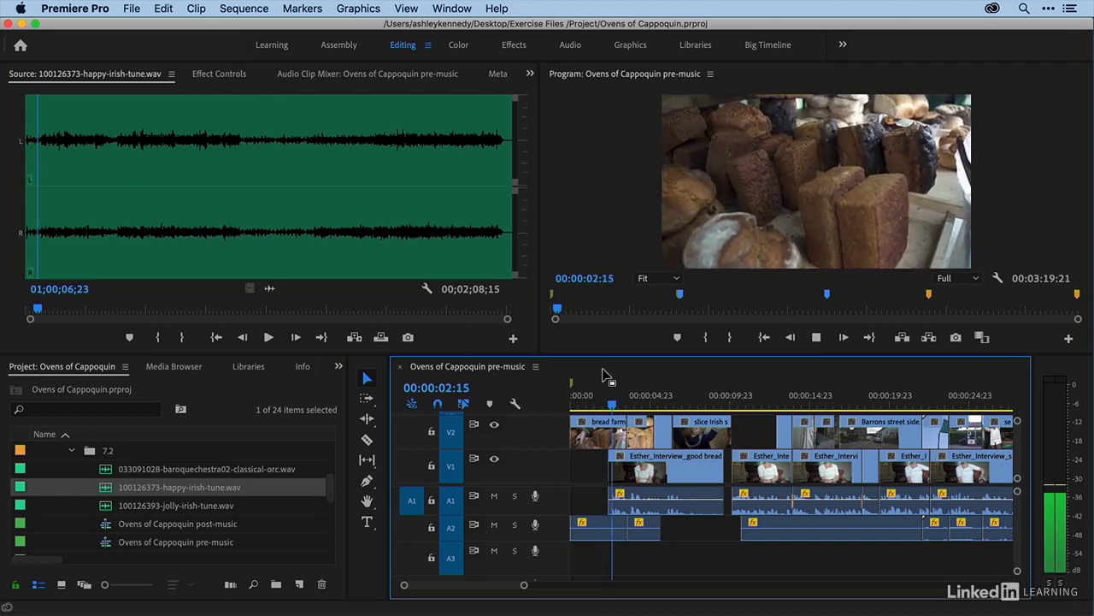
{"action": "key", "text": "space"}
{"action": "key", "text": "minus"}
{"action": "key", "text": "minus"}
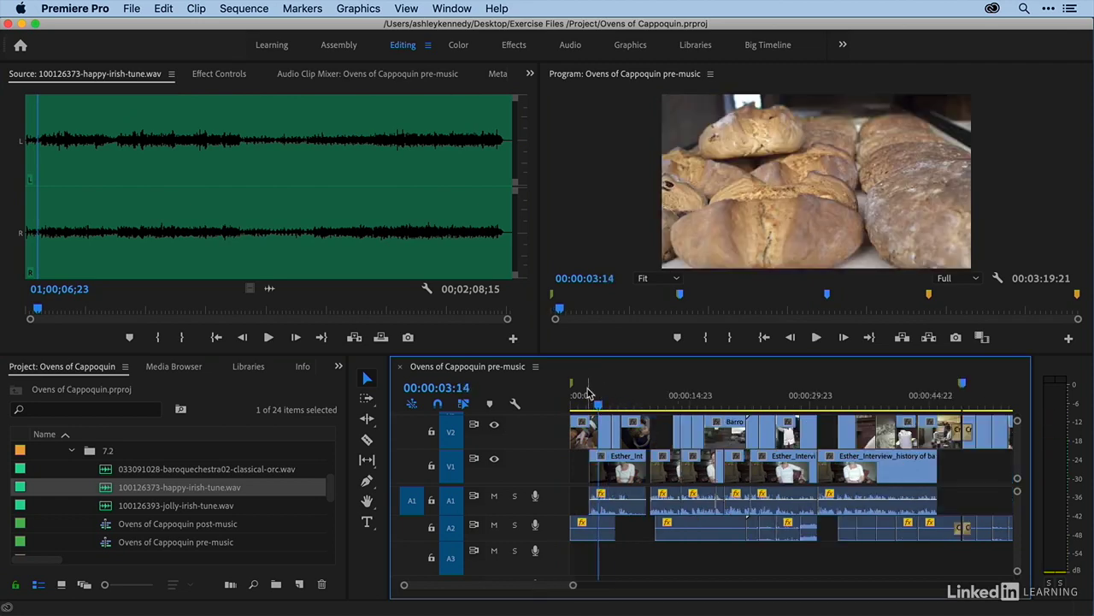
{"action": "left_click", "coordinate": [757, 391]}
{"action": "key", "text": "equal"}
{"action": "key", "text": "equal"}
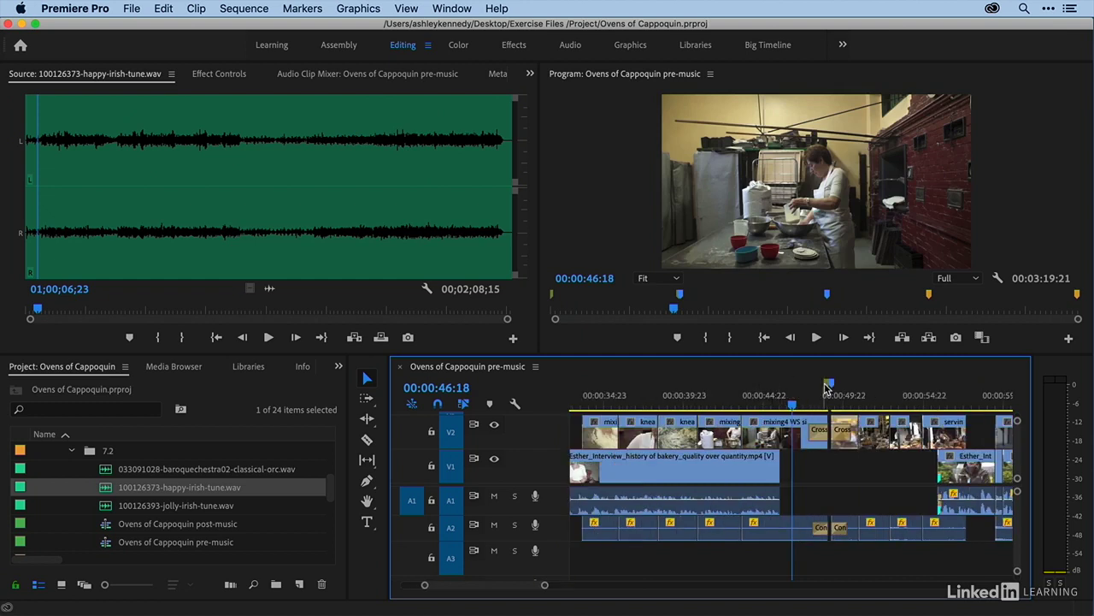
{"action": "left_click", "coordinate": [832, 391]}
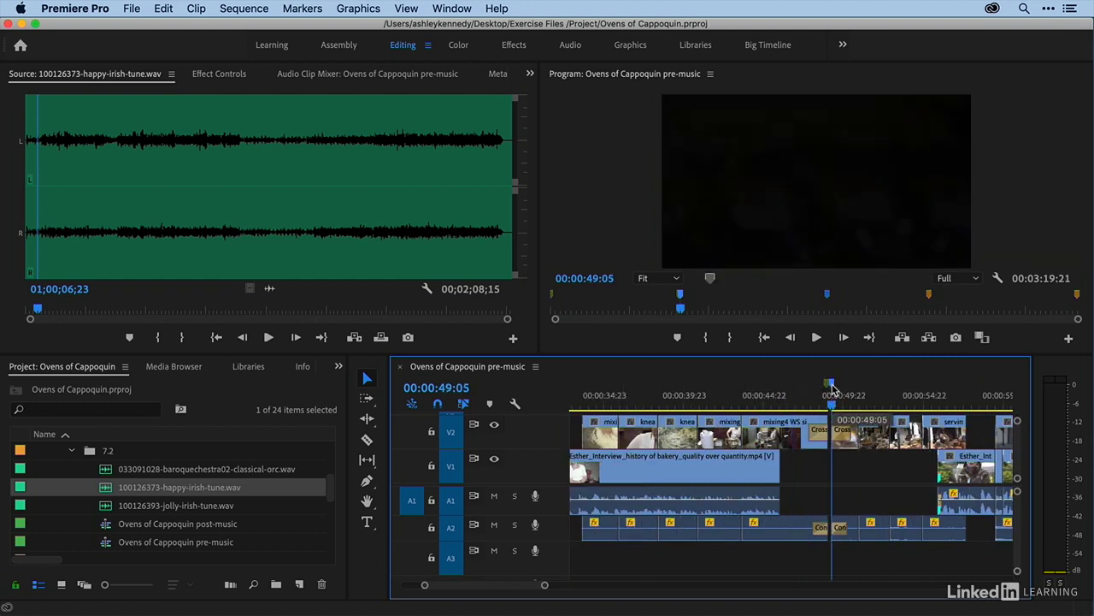
Audition 033091028-baroquechestra02-classical-orc.wav from its beginning.
{"action": "double_click", "coordinate": [106, 471]}
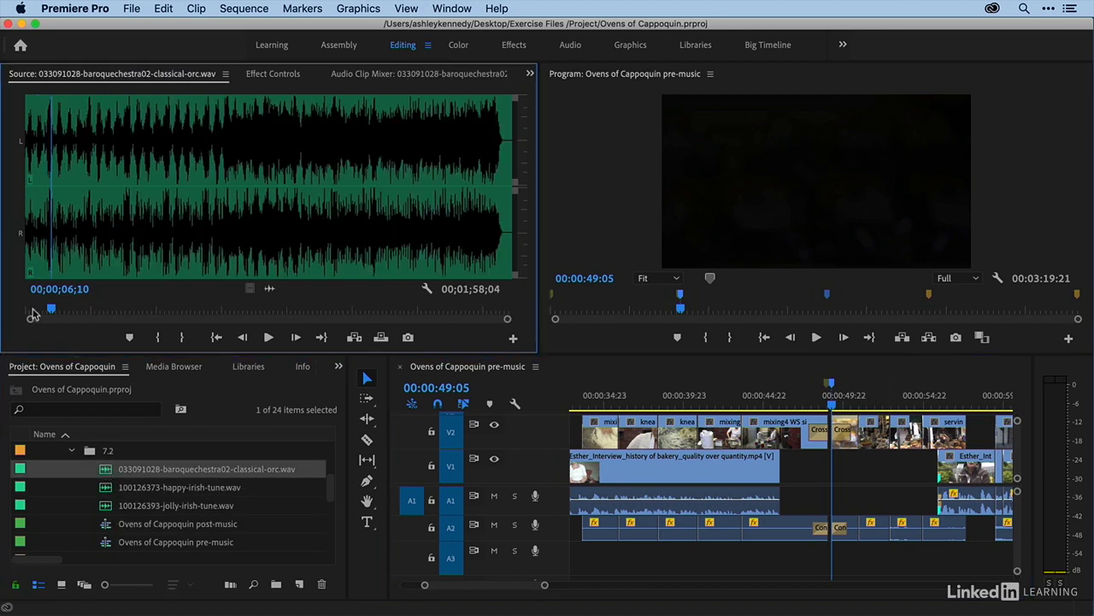
{"action": "key", "text": "space"}
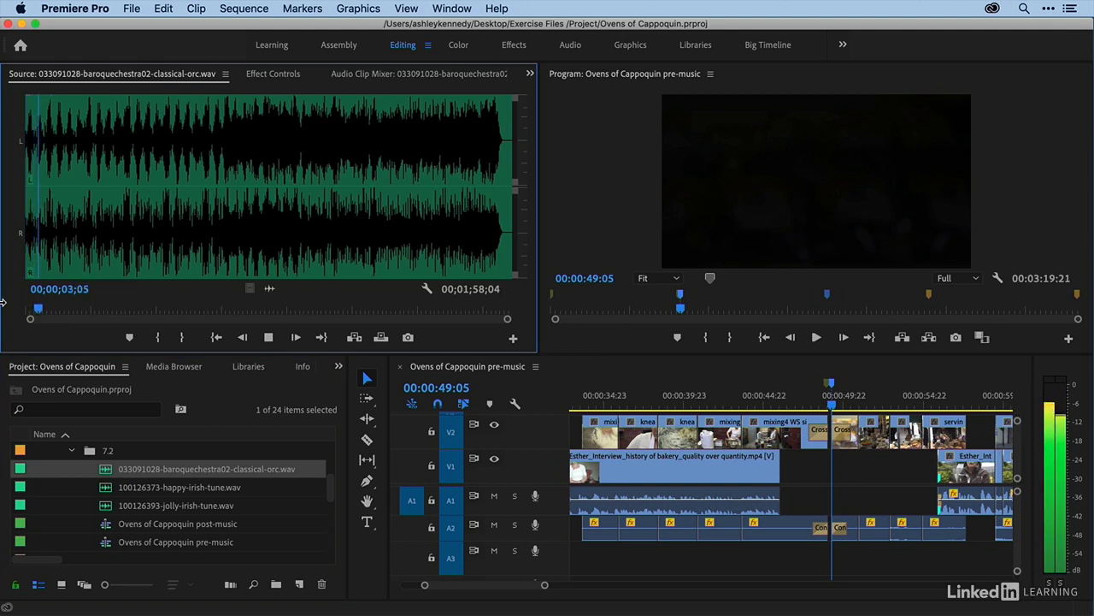
{"action": "key", "text": "space"}
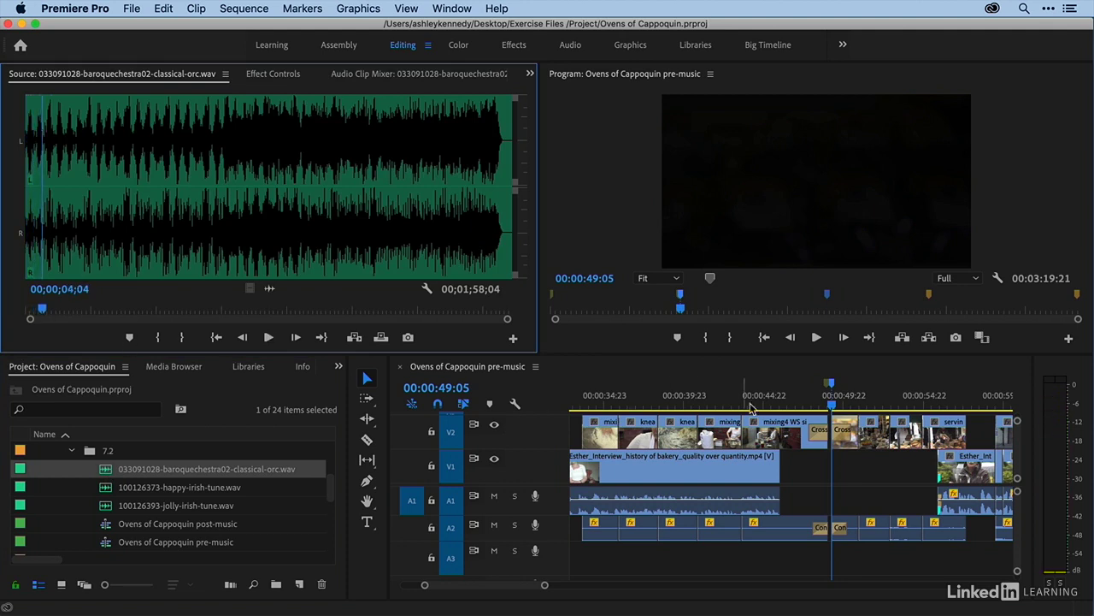
Review the sequence at its next two markers, at 00:01:44:03 and 00:02:23:11.
{"action": "left_click", "coordinate": [833, 389]}
{"action": "key", "text": "minus"}
{"action": "key", "text": "minus"}
{"action": "key", "text": "minus"}
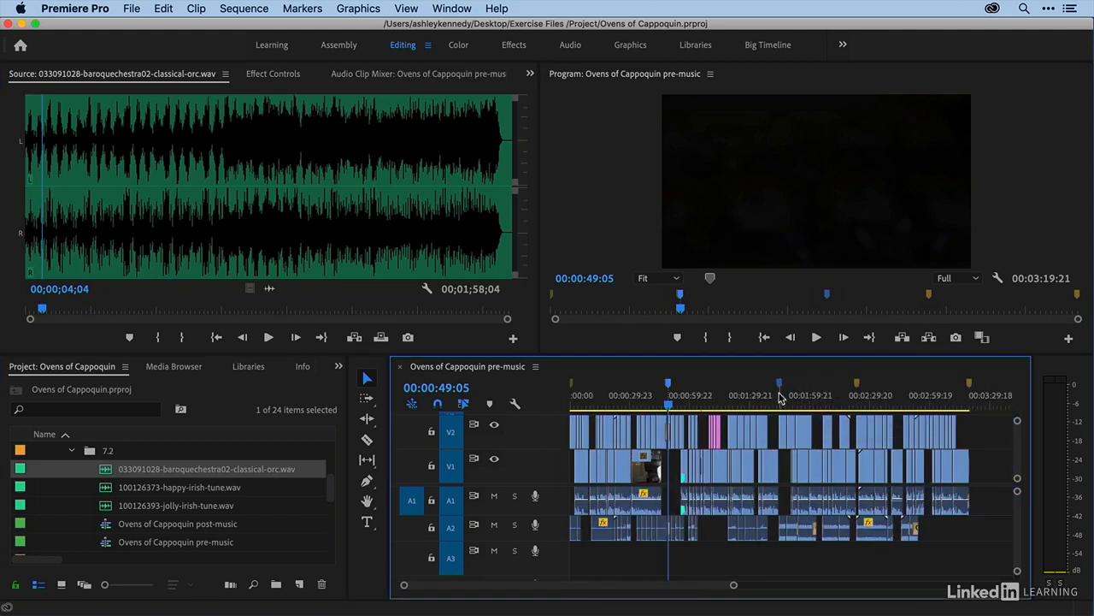
{"action": "left_click", "coordinate": [780, 392]}
{"action": "key", "text": "equal"}
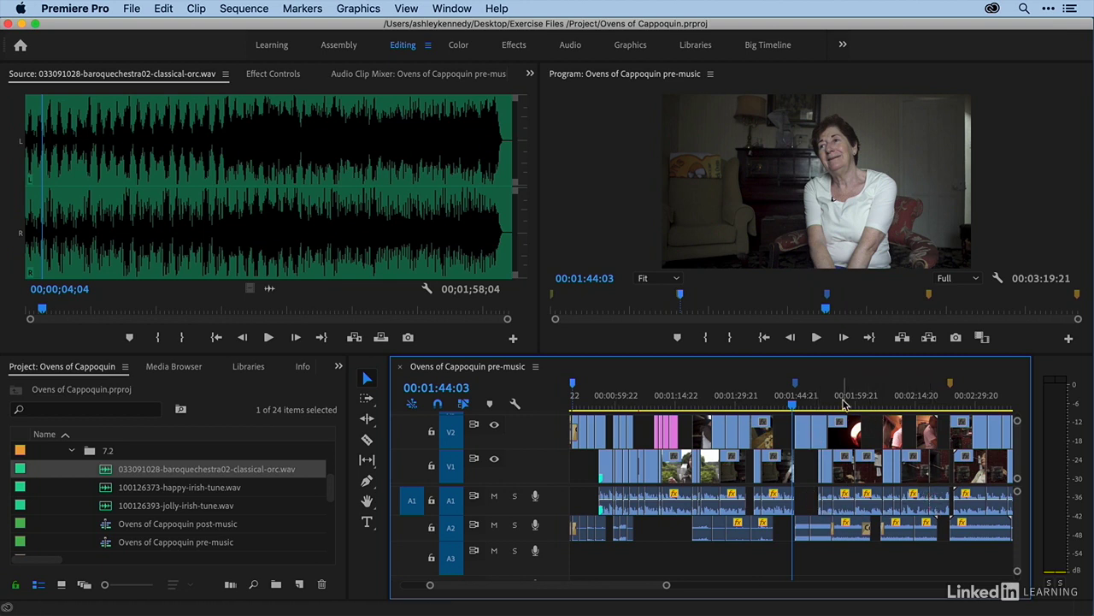
{"action": "left_click", "coordinate": [950, 384]}
{"action": "key", "text": "="}
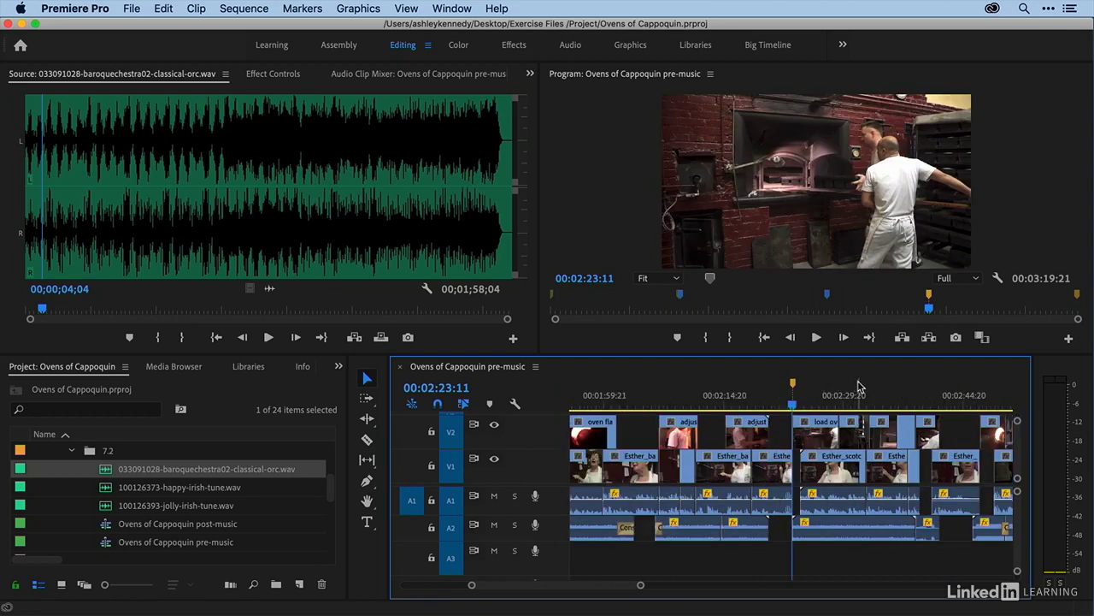
Examine the sequence near its end at 00:03:15:17 and audition 100126393-jolly-irish-tune.wav from its beginning.
{"action": "key", "text": "minus"}
{"action": "key", "text": "minus"}
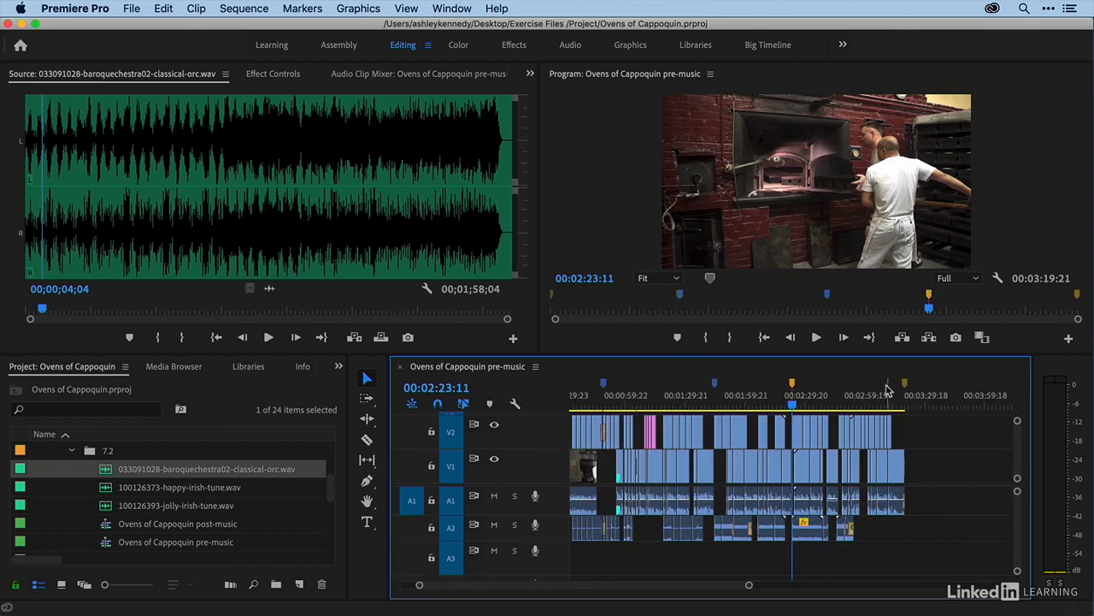
{"action": "left_click", "coordinate": [900, 396]}
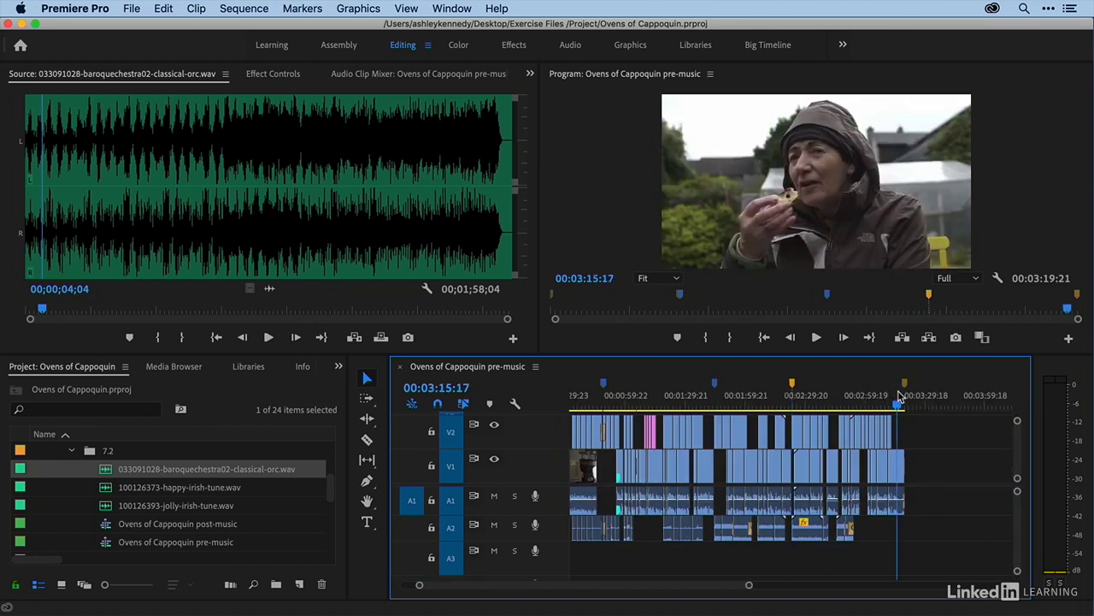
{"action": "key", "text": "equal"}
{"action": "key", "text": "equal"}
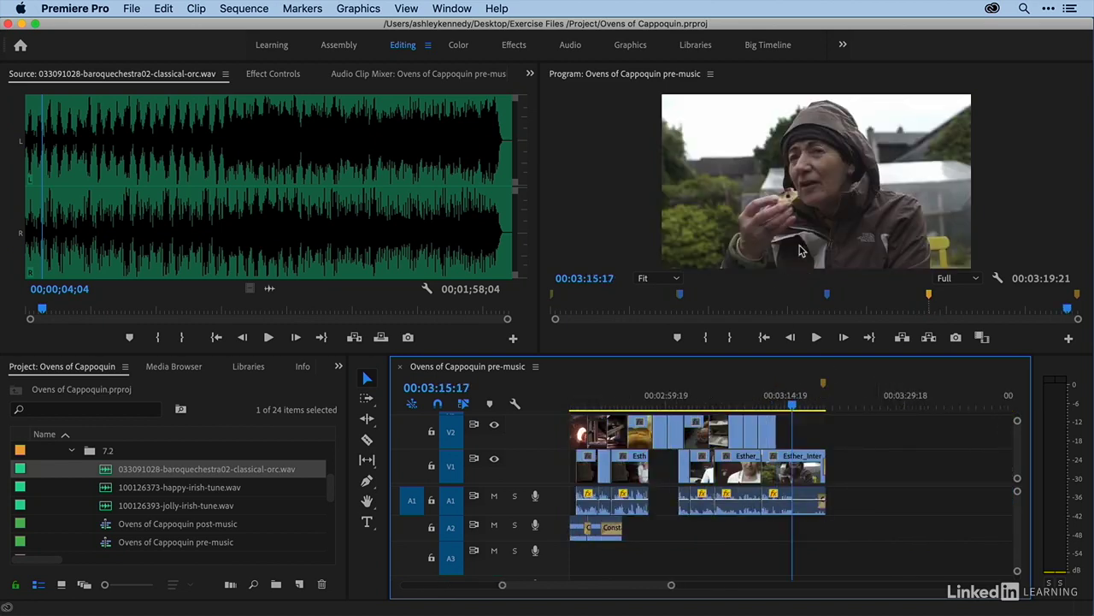
{"action": "double_click", "coordinate": [105, 508]}
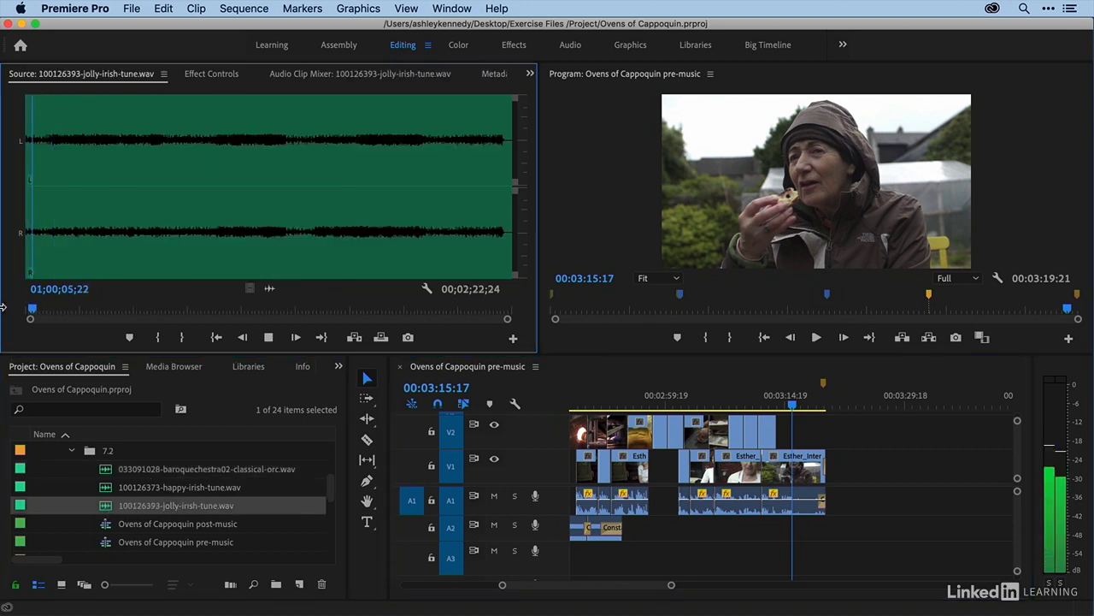
{"action": "key", "text": "space"}
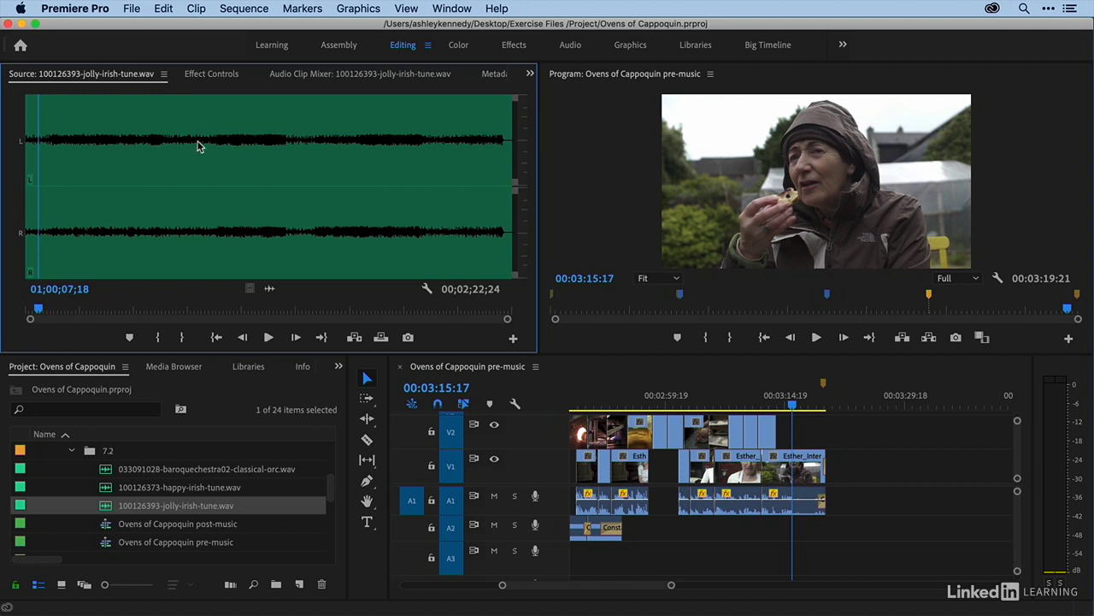
Load 100126373-happy-irish-tune.wav as the source clip and mark an In point at the sequence start, 00:00:00:00.
{"action": "left_click", "coordinate": [751, 395]}
{"action": "key", "text": "minus"}
{"action": "key", "text": "minus"}
{"action": "key", "text": "Home"}
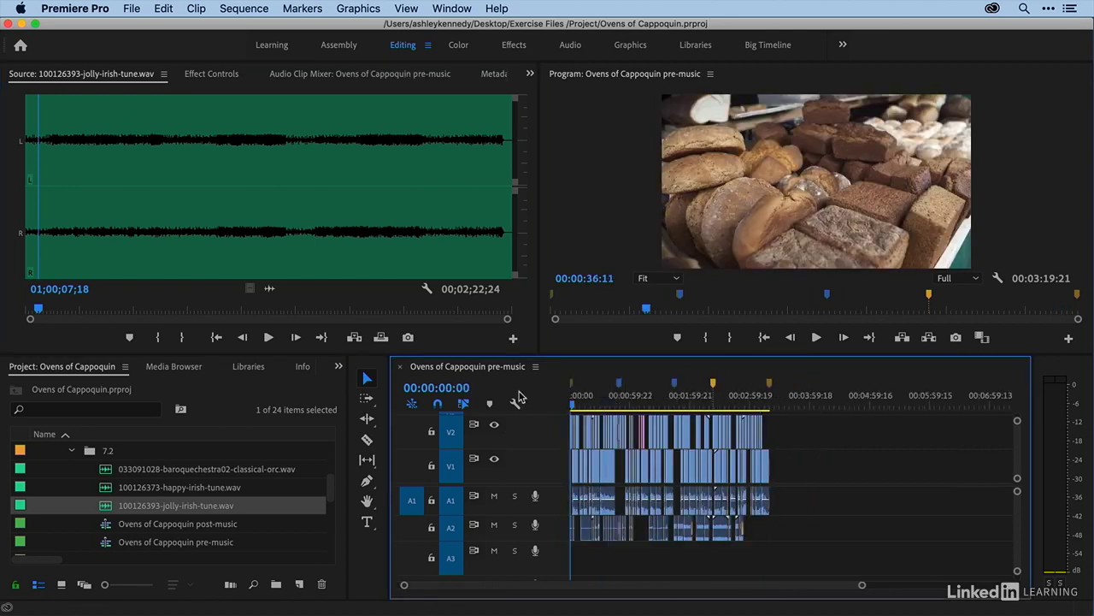
{"action": "key", "text": "="}
{"action": "key", "text": "="}
{"action": "key", "text": "="}
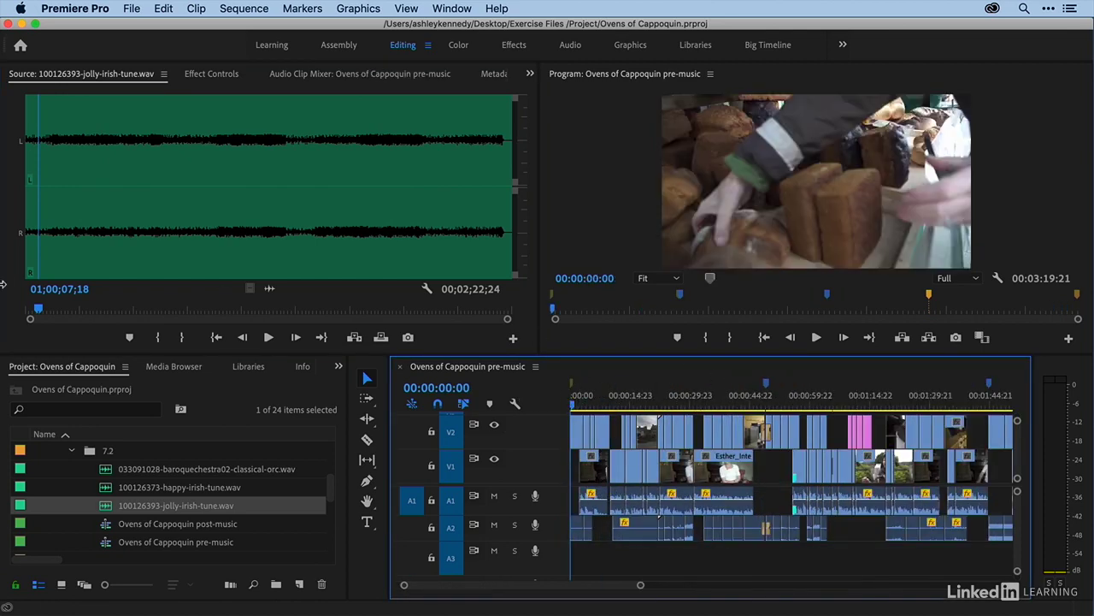
{"action": "double_click", "coordinate": [102, 489]}
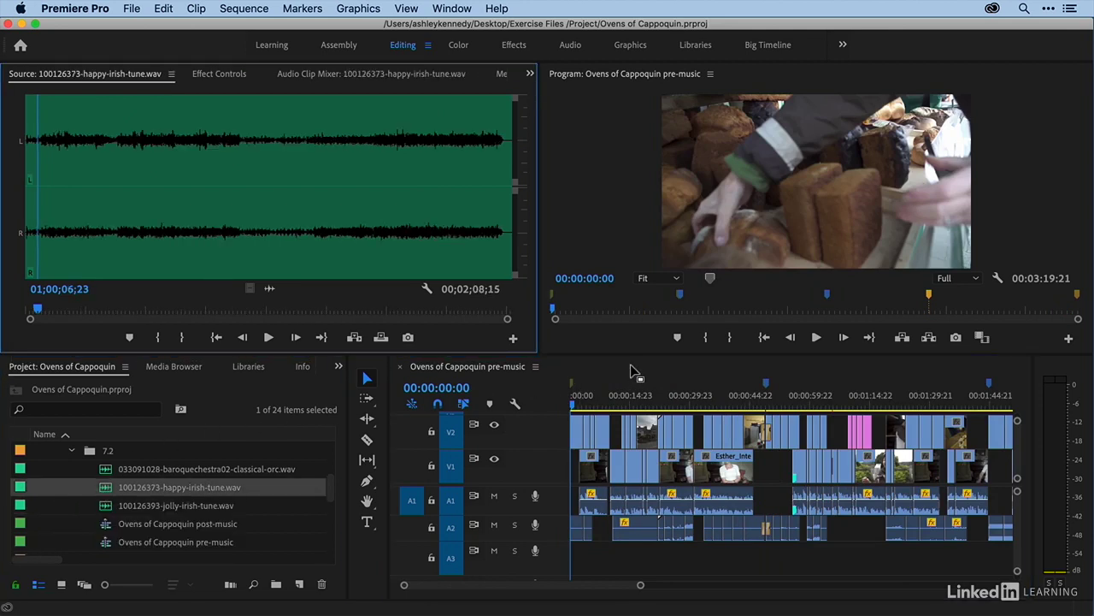
{"action": "left_click", "coordinate": [633, 372]}
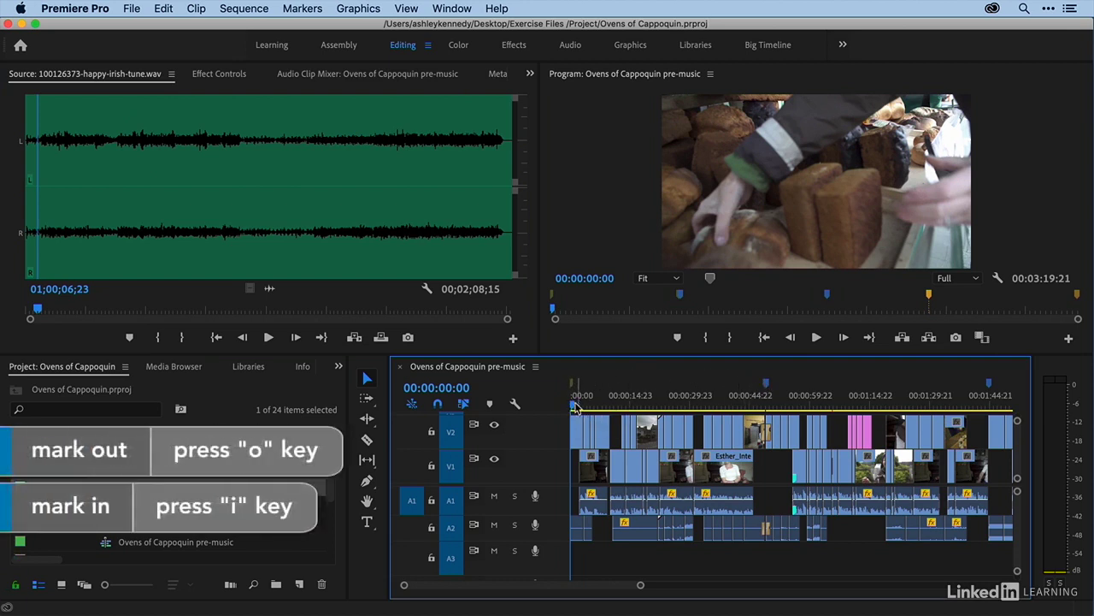
{"action": "key", "text": "i"}
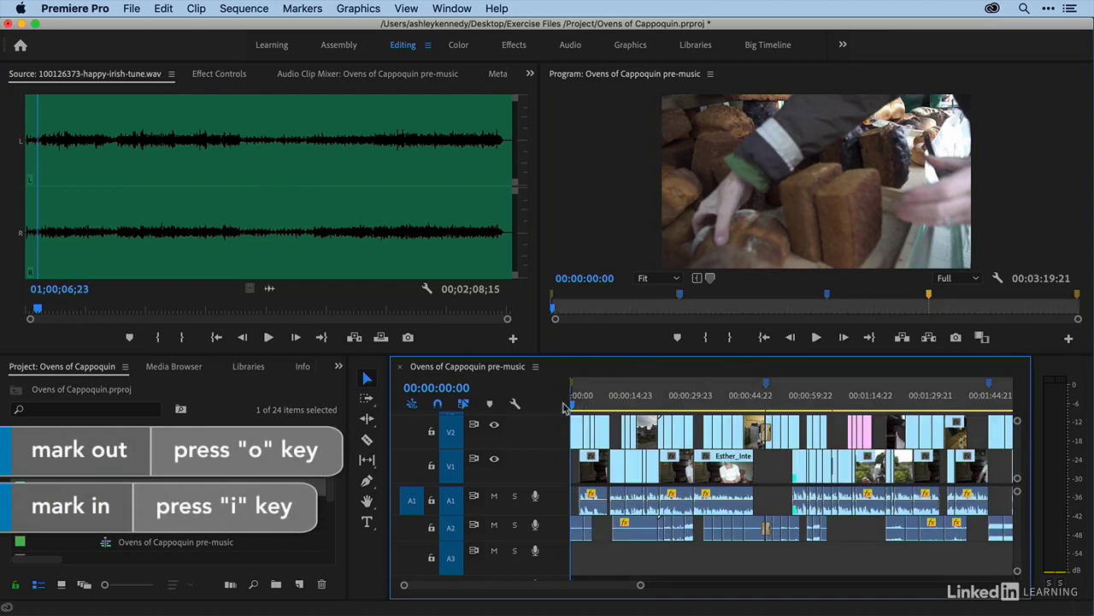
Mark the sequence's Out point at 00:00:49:00, at the end of the first fade to black.
{"action": "left_click", "coordinate": [767, 402]}
{"action": "key", "text": "equal"}
{"action": "key", "text": "equal"}
{"action": "key", "text": "equal"}
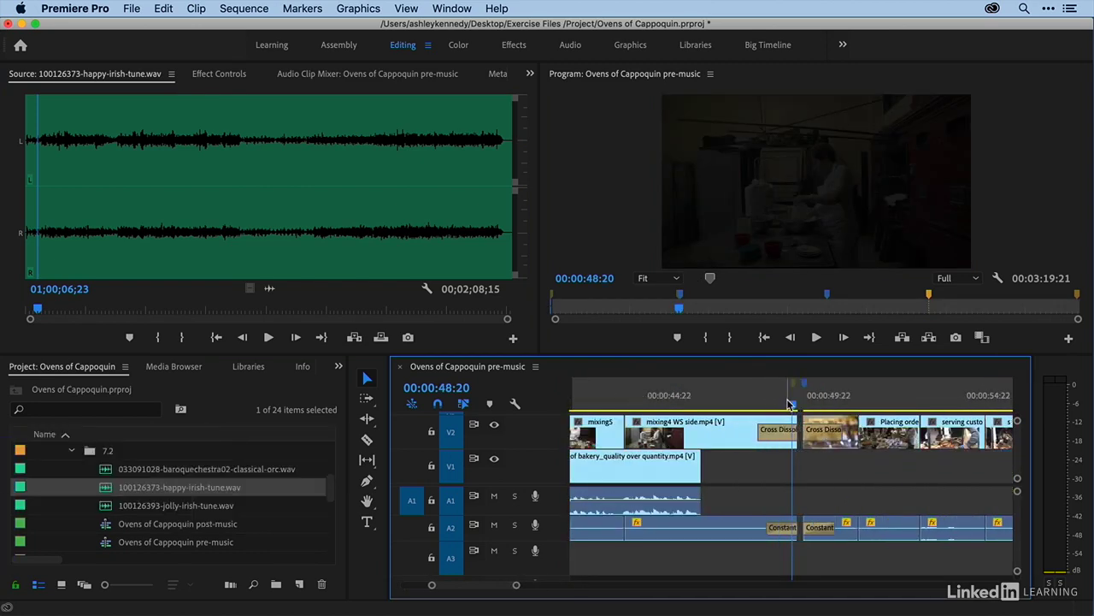
{"action": "key", "text": "Right"}
{"action": "key", "text": "Right"}
{"action": "key", "text": "Right"}
{"action": "key", "text": "Right"}
{"action": "key", "text": "o"}
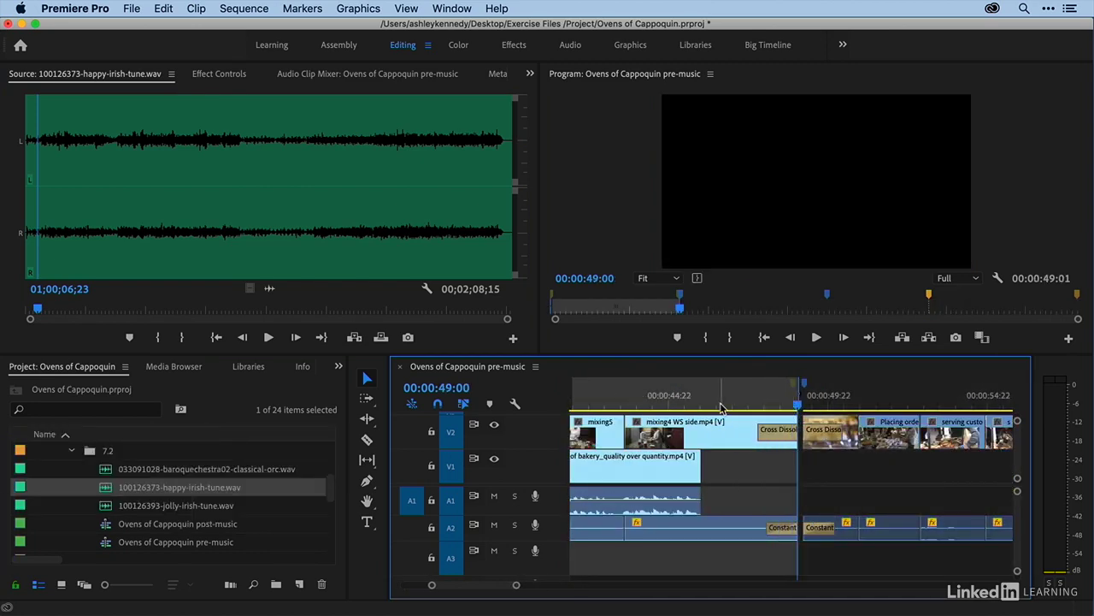
Patch the source audio to sequence track A3.
{"action": "key", "text": "minus"}
{"action": "key", "text": "minus"}
{"action": "key", "text": "minus"}
{"action": "key", "text": "minus"}
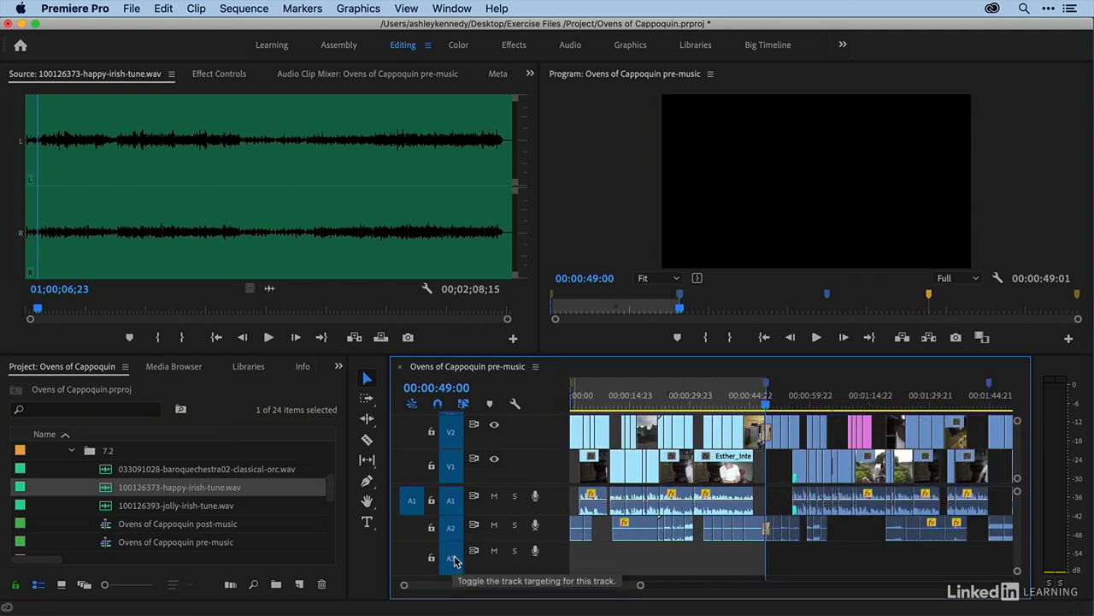
{"action": "left_click", "coordinate": [411, 559]}
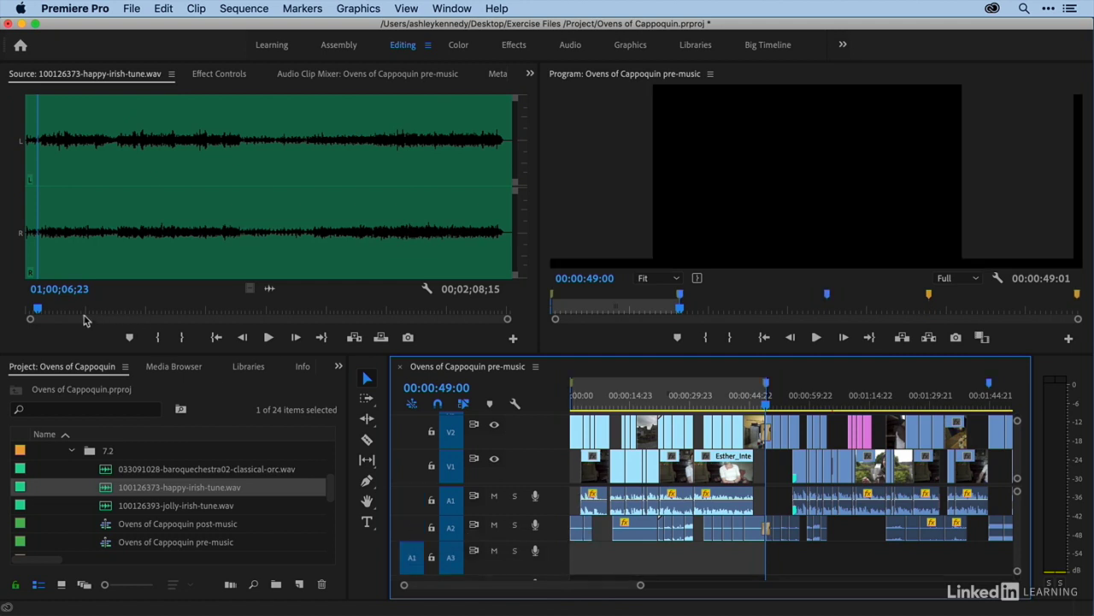
Overwrite the happy Irish tune, from its very beginning, into the marked range on track A3.
{"action": "left_click_drag", "start_coordinate": [37, 309], "coordinate": [21, 306]}
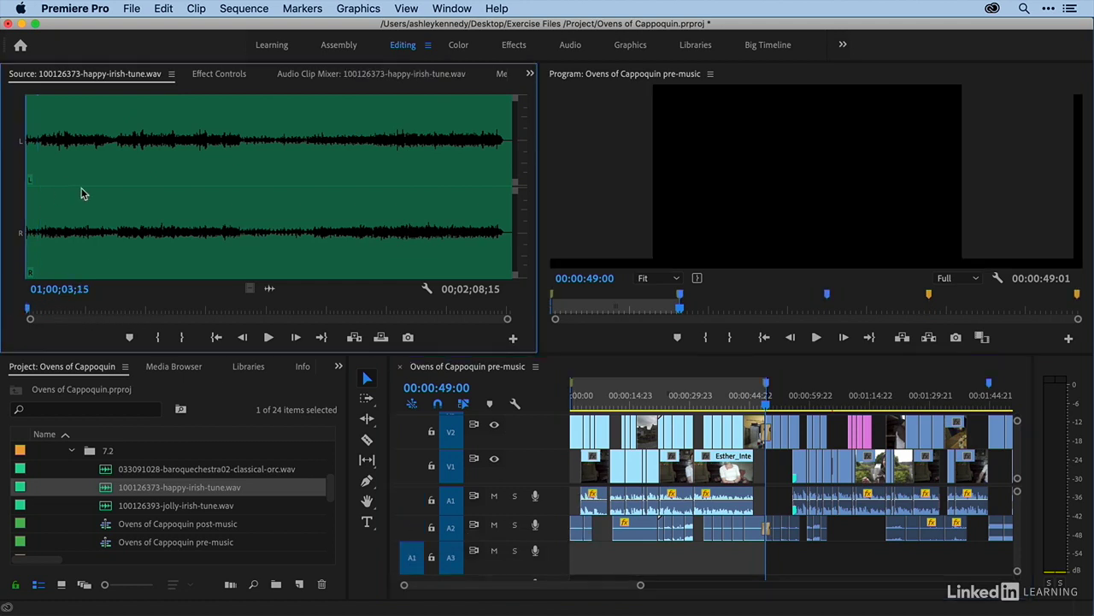
{"action": "key", "text": "period"}
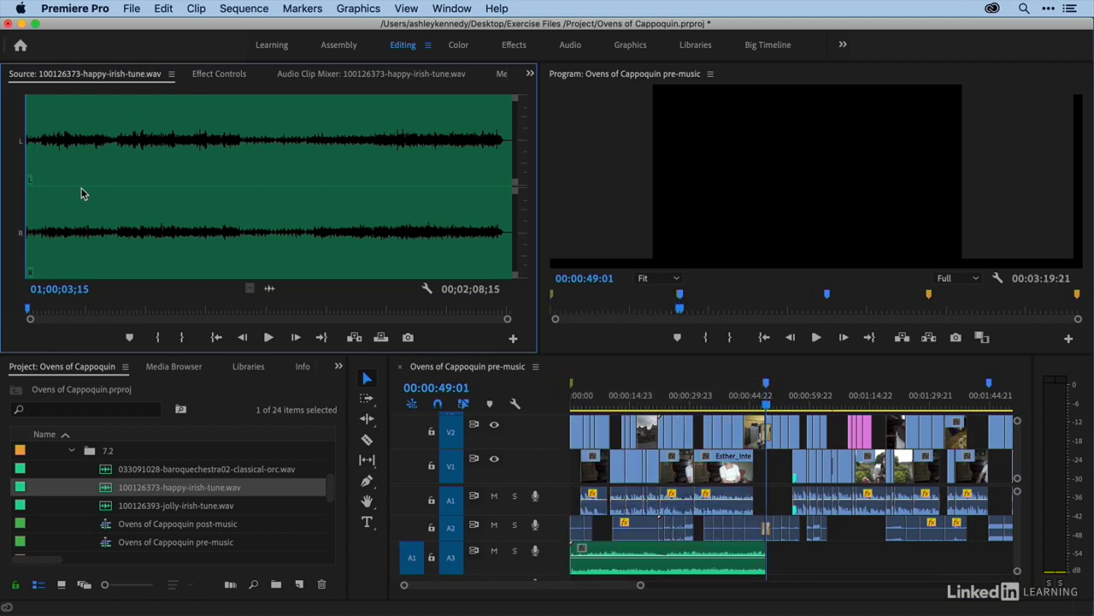
Lower the volume of the happy Irish tune clip on A3 and make that audio track slightly taller.
{"action": "left_click", "coordinate": [631, 566]}
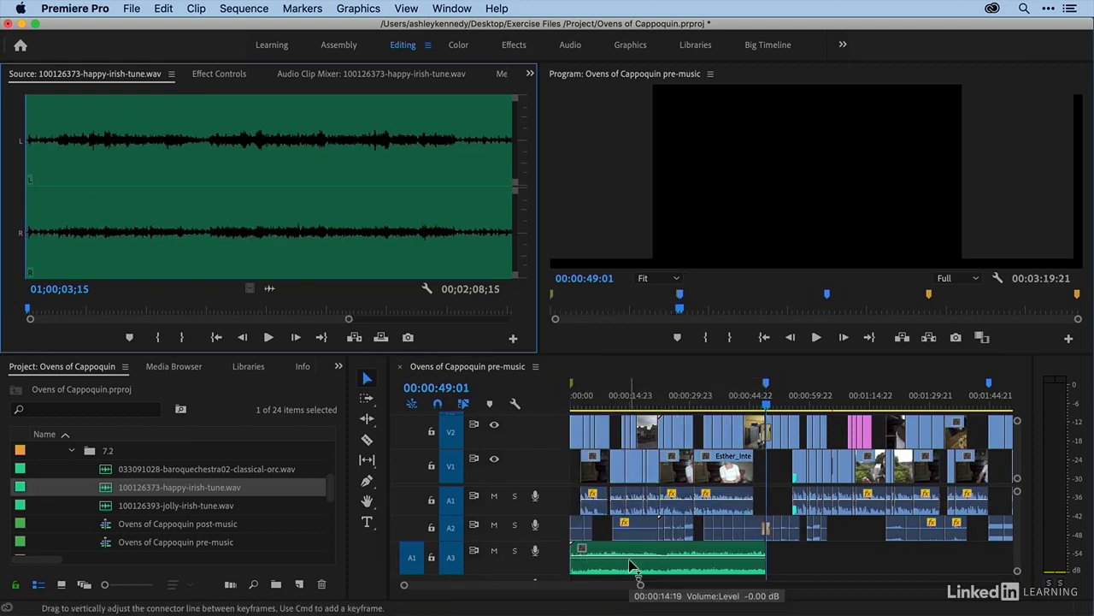
{"action": "scroll", "coordinate": [630, 565], "scroll_direction": "up", "scroll_amount": 1}
{"action": "scroll", "coordinate": [624, 564], "scroll_direction": "up", "scroll_amount": 1}
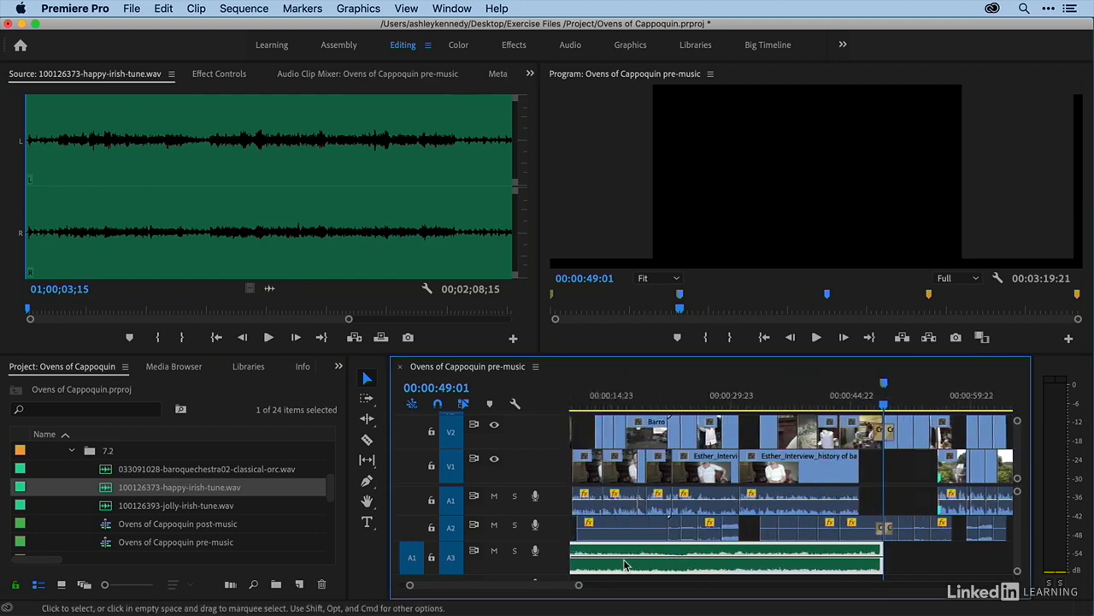
{"action": "scroll", "coordinate": [624, 564], "scroll_direction": "left", "scroll_amount": 2}
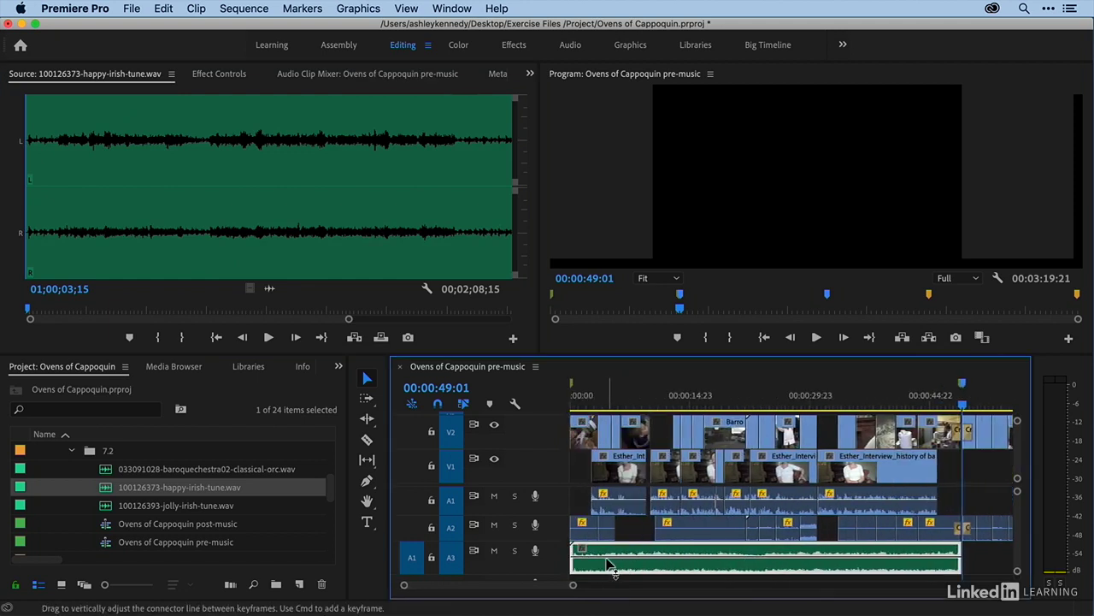
{"action": "mouse_move", "coordinate": [610, 568]}
{"action": "left_click_drag", "start_coordinate": [623, 567], "coordinate": [620, 566]}
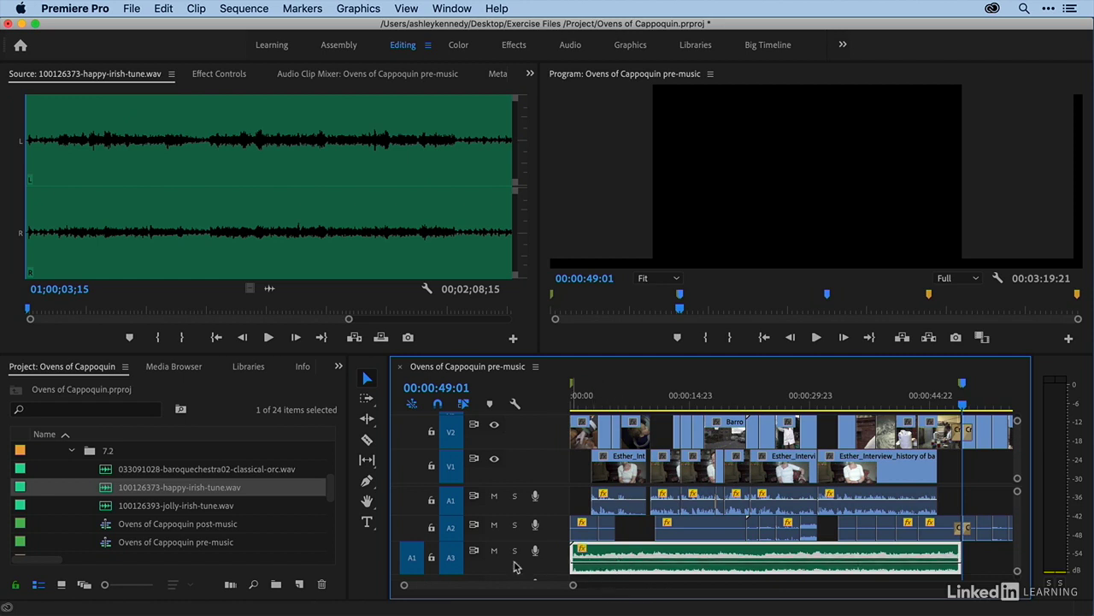
{"action": "left_click_drag", "start_coordinate": [458, 572], "coordinate": [458, 558]}
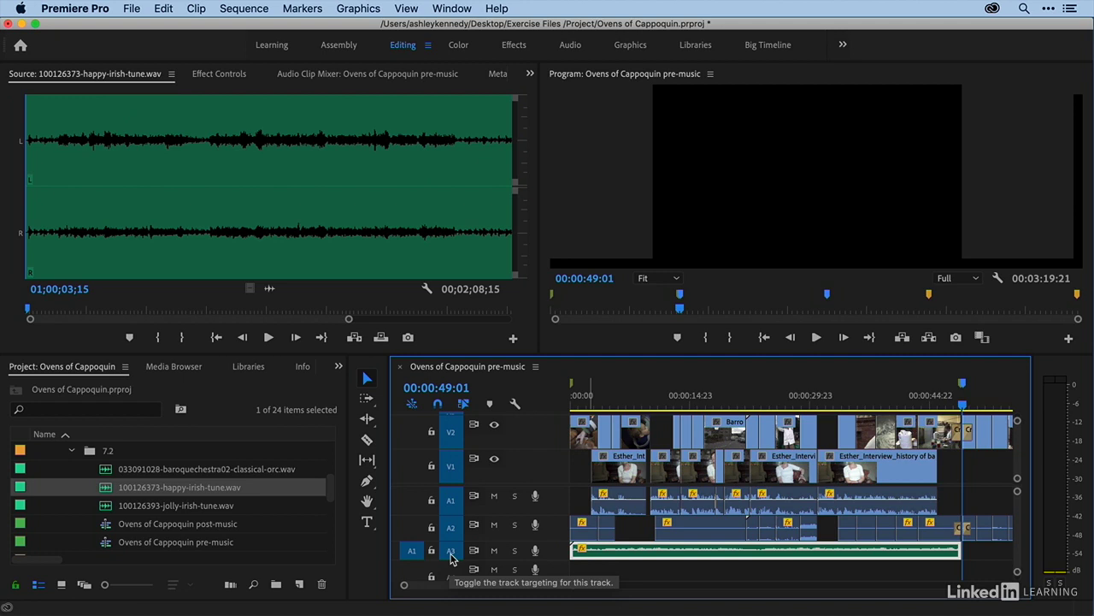
{"action": "scroll", "coordinate": [452, 558], "scroll_direction": "up", "scroll_amount": 5}
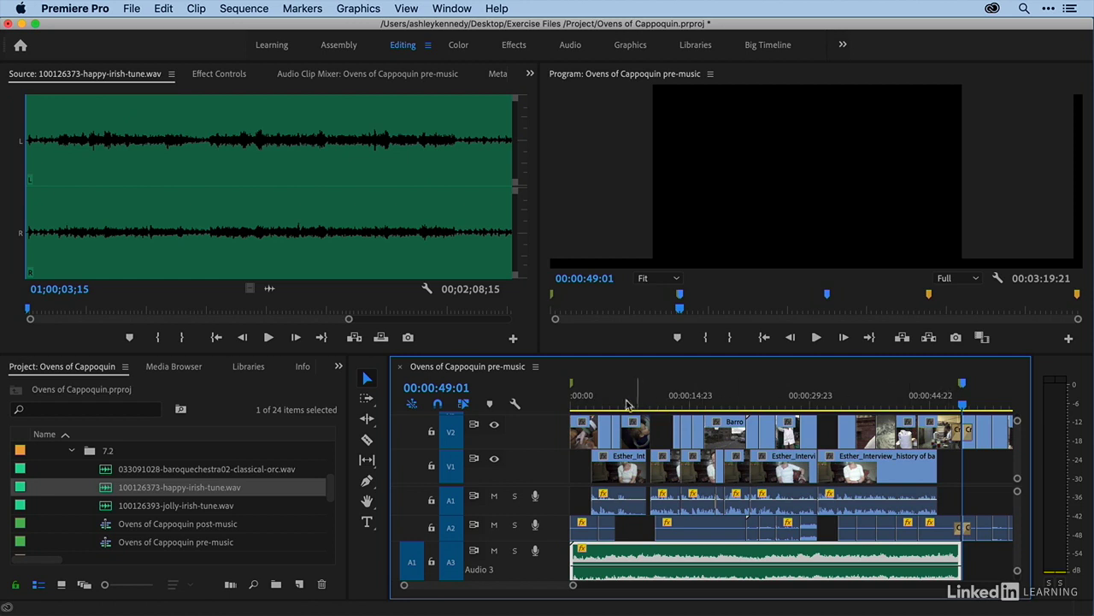
Play the sequence from its start, and replay the approach to the first fade to black, to judge the music.
{"action": "key", "text": "Home"}
{"action": "key", "text": "space"}
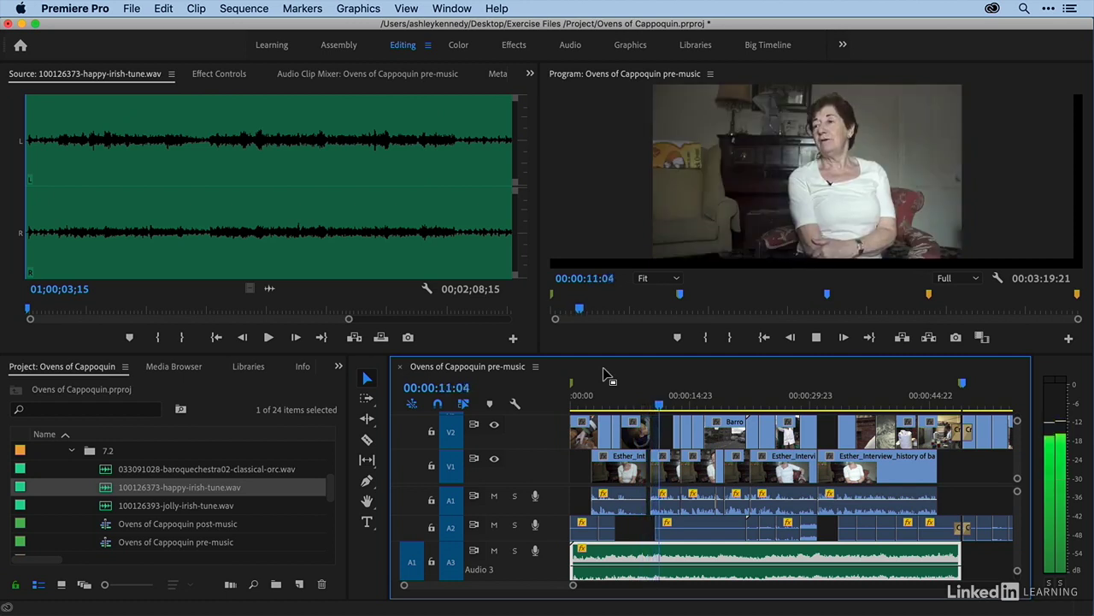
{"action": "key", "text": "space"}
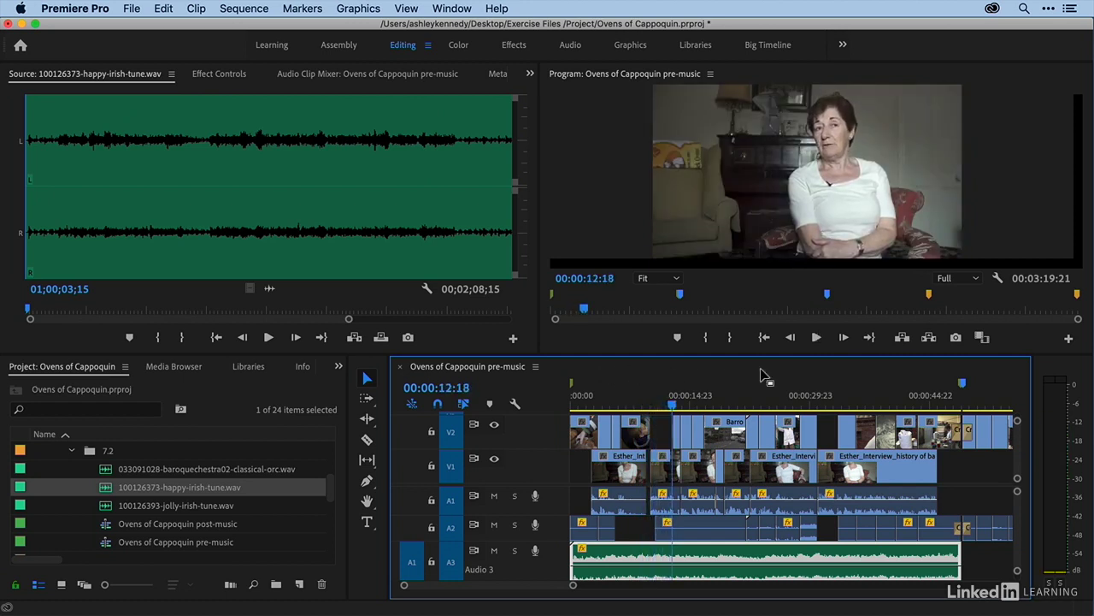
{"action": "left_click", "coordinate": [862, 404]}
{"action": "key", "text": "space"}
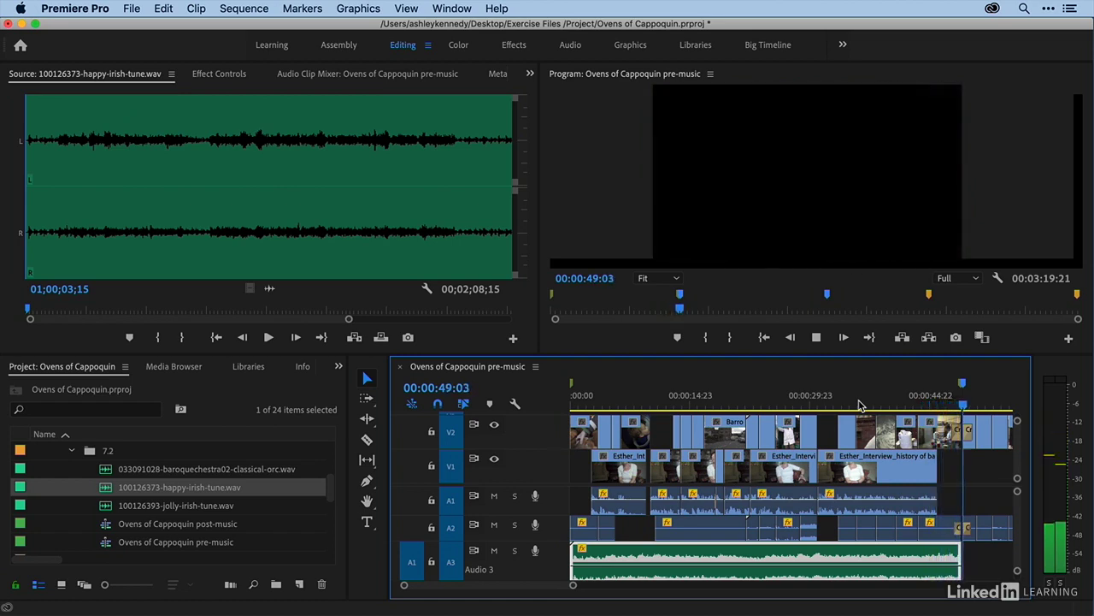
{"action": "left_click", "coordinate": [940, 396]}
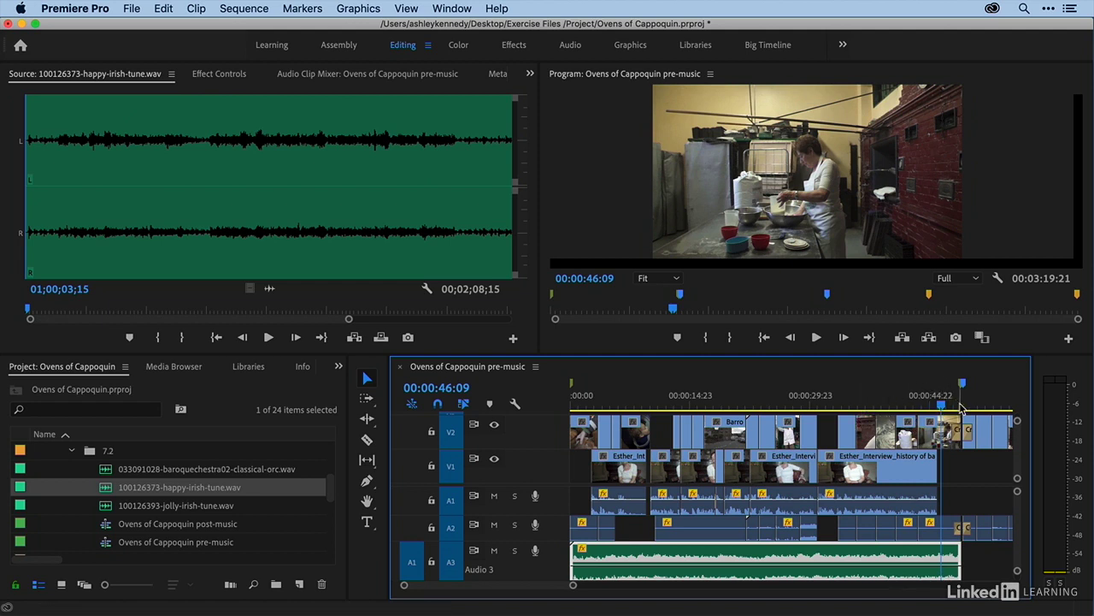
Audition the ending of the happy Irish tune source clip and mark its Out point at 01;02;10;06, where the music finishes.
{"action": "left_click_drag", "start_coordinate": [347, 321], "coordinate": [513, 320]}
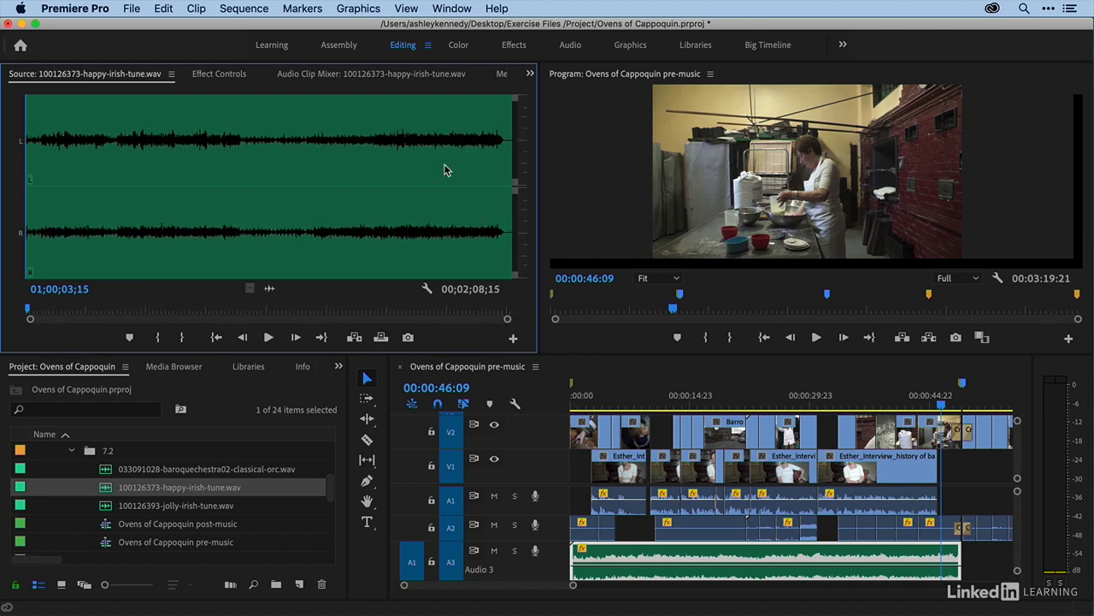
{"action": "left_click", "coordinate": [468, 310]}
{"action": "key", "text": "space"}
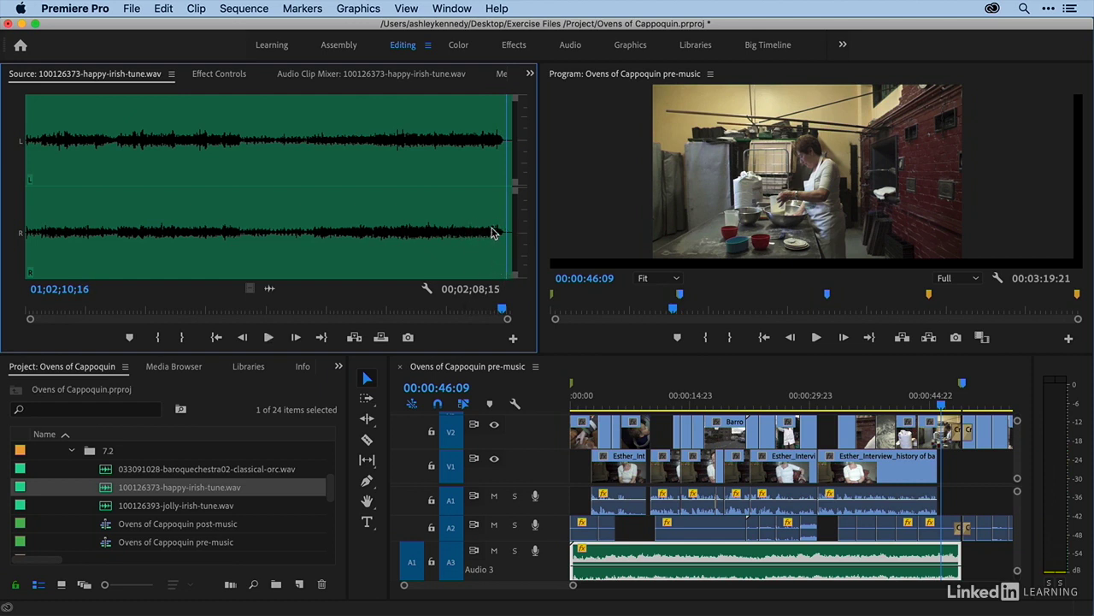
{"action": "left_click", "coordinate": [487, 209]}
{"action": "left_click", "coordinate": [503, 120]}
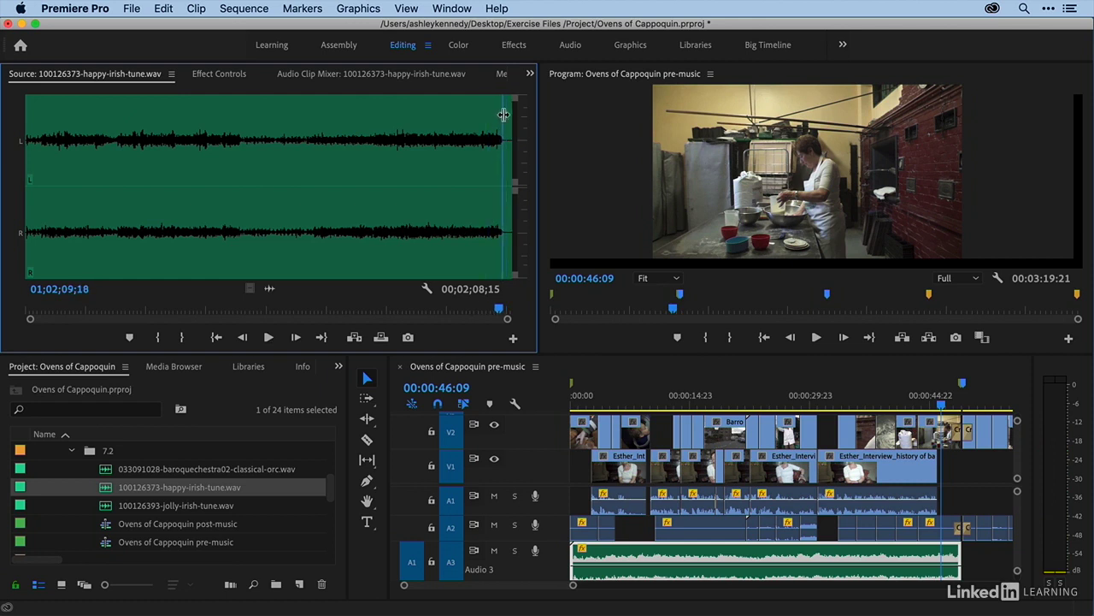
{"action": "key", "text": "o"}
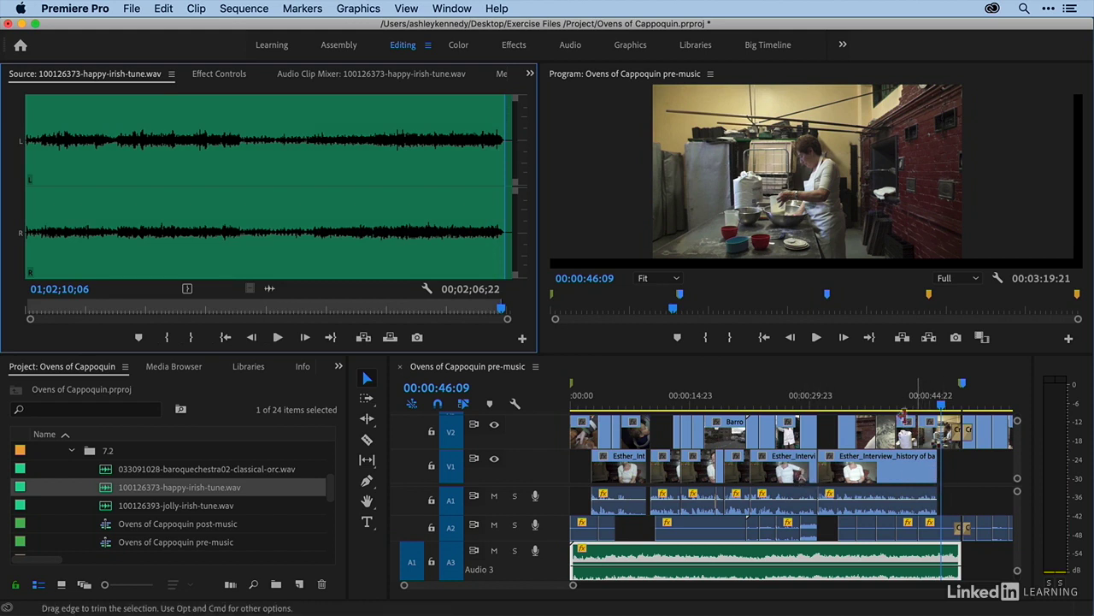
Mark the sequence's Out point at 00:00:48:20, as the picture fades to black.
{"action": "left_click", "coordinate": [960, 402]}
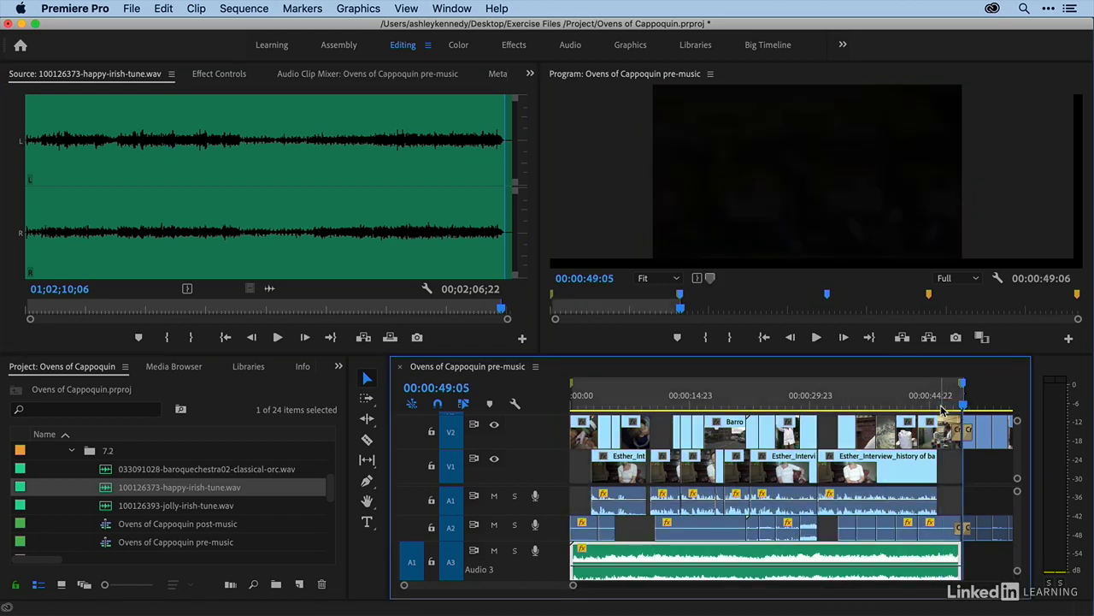
{"action": "key", "text": "equal"}
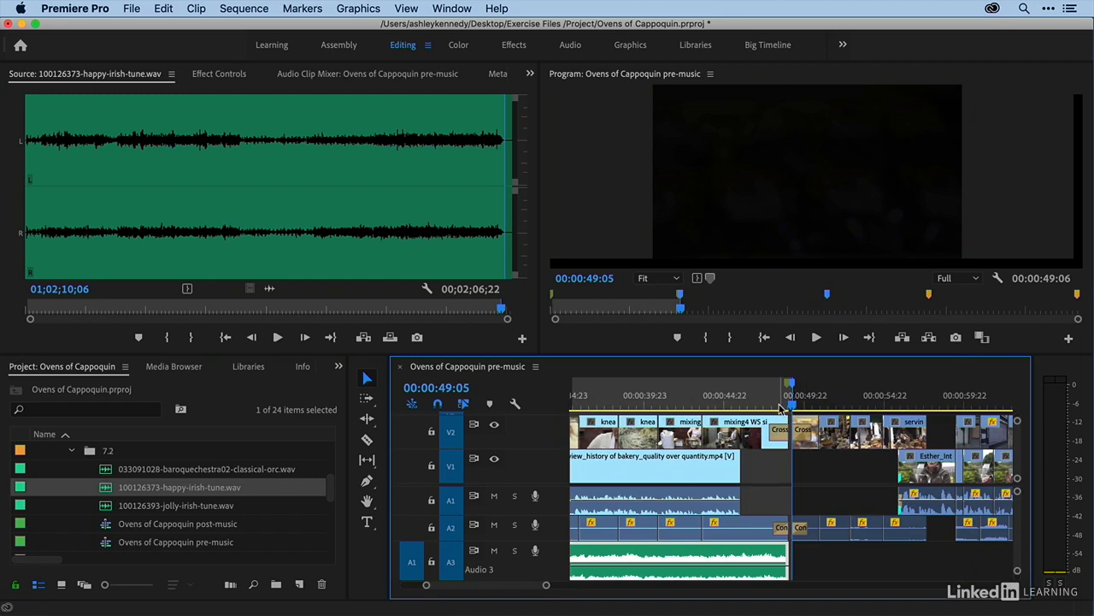
{"action": "left_click", "coordinate": [780, 409]}
{"action": "scroll", "coordinate": [769, 415], "scroll_direction": "left", "scroll_amount": 1}
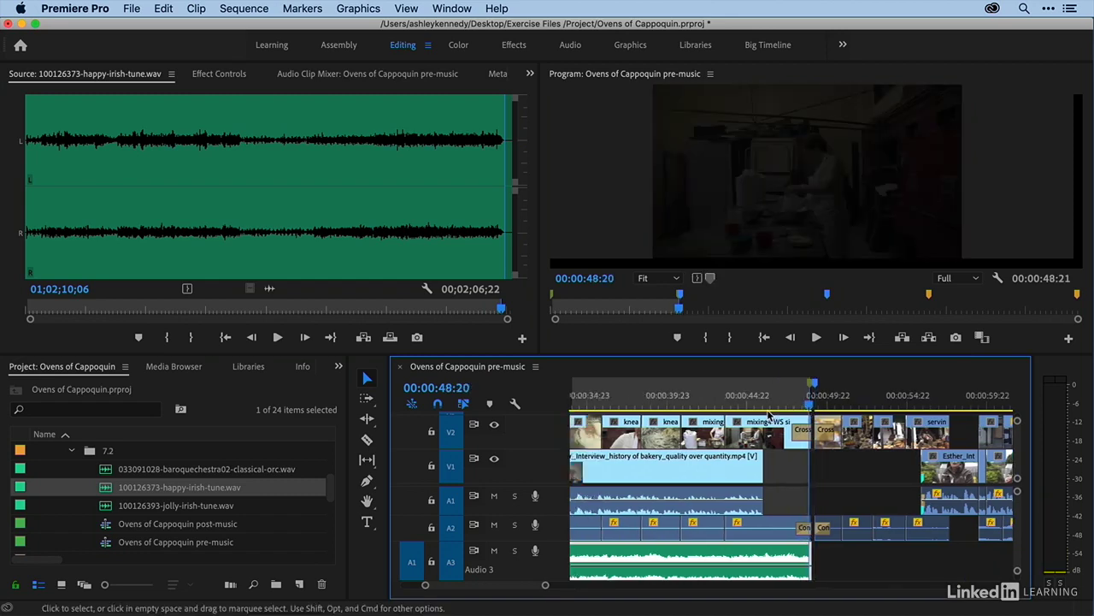
{"action": "key", "text": "minus"}
{"action": "key", "text": "minus"}
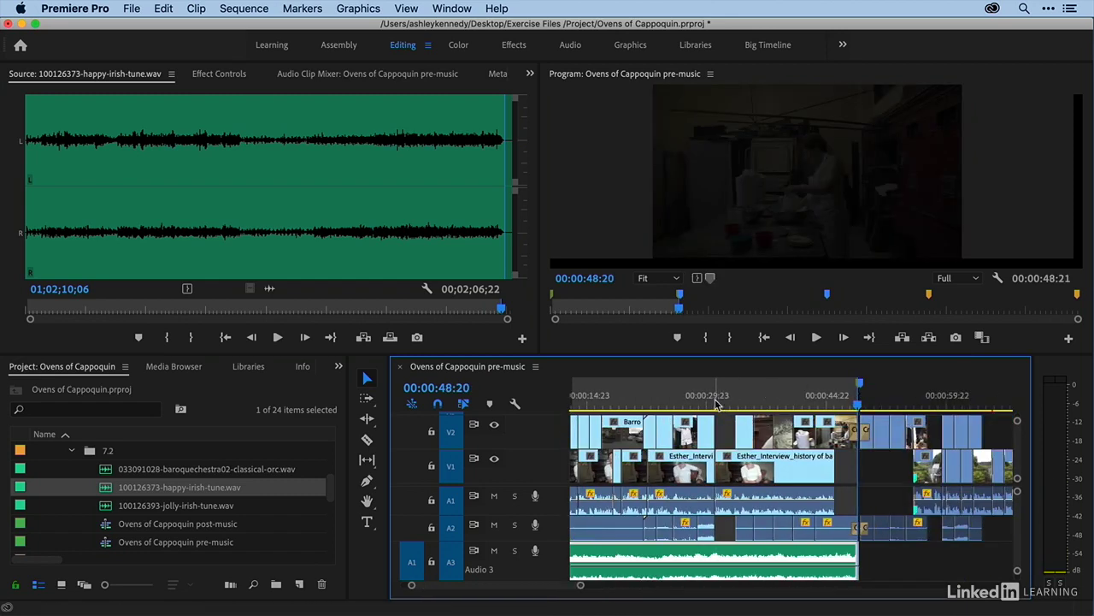
Mark the sequence's In point at 00:00:30:13 and overwrite the tune's ending into the marked range on A3.
{"action": "left_click", "coordinate": [713, 402]}
{"action": "key", "text": "i"}
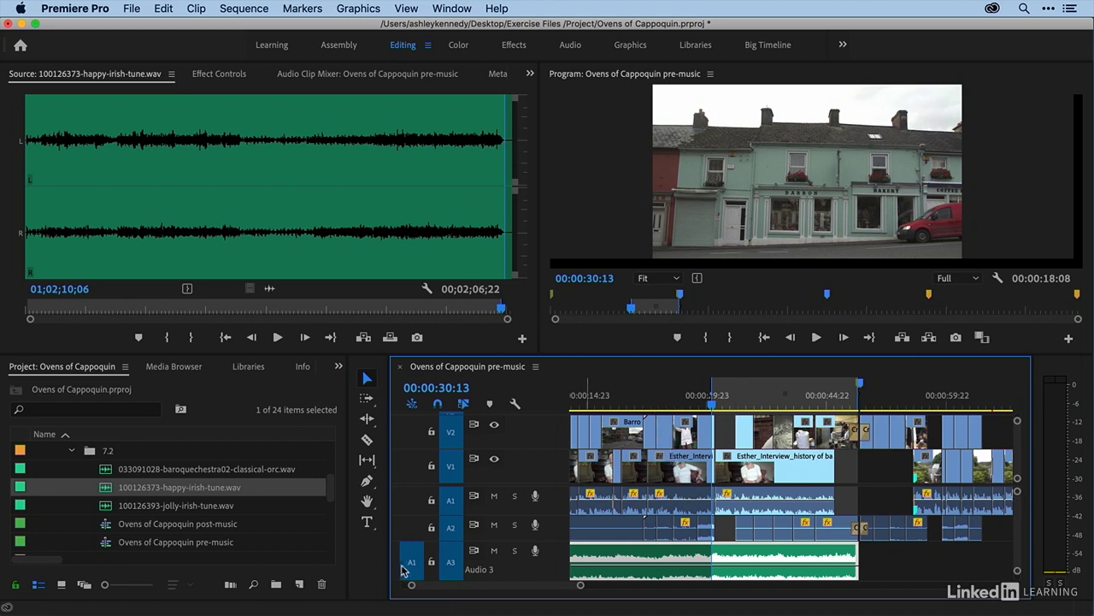
{"action": "key", "text": "shift+2"}
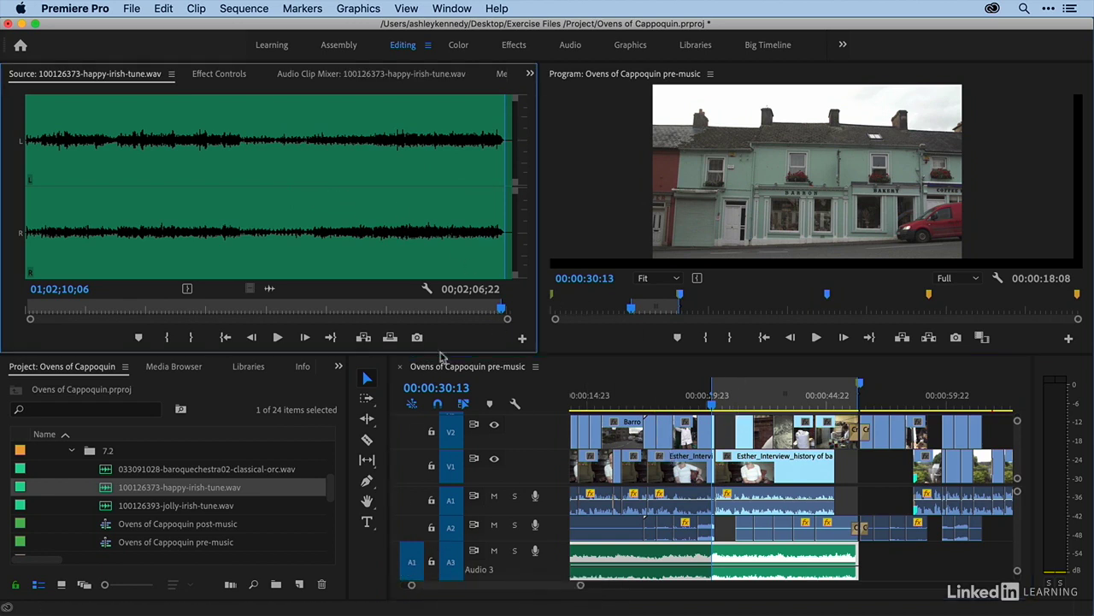
{"action": "key", "text": "."}
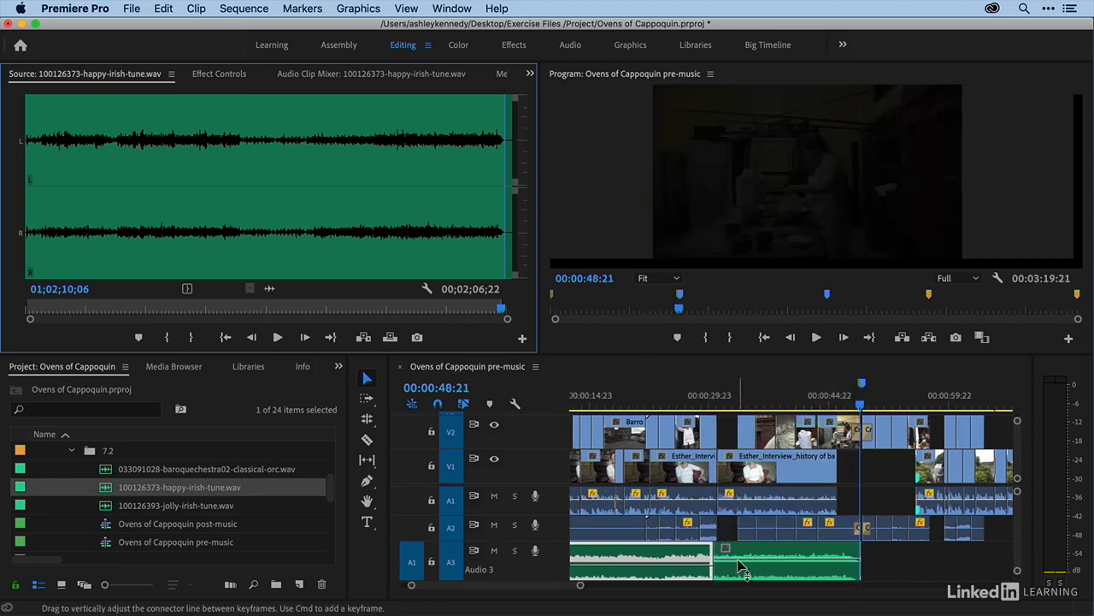
Lower the volume of the newly added ending clip on A3 and play across the cut between the two music clips.
{"action": "left_click_drag", "start_coordinate": [742, 569], "coordinate": [742, 566]}
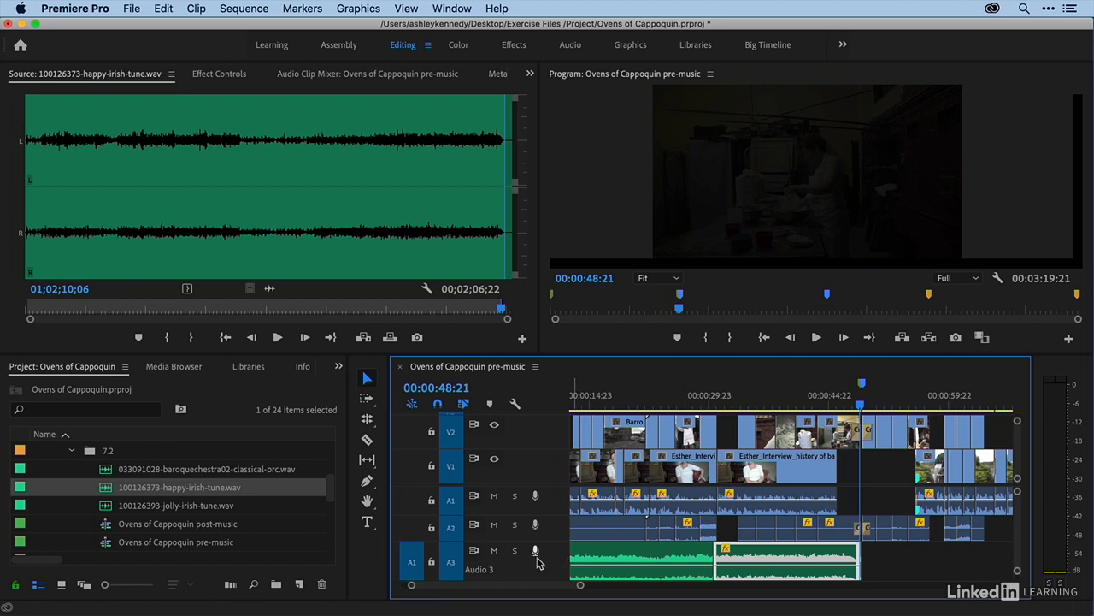
{"action": "left_click", "coordinate": [688, 400]}
{"action": "key", "text": "space"}
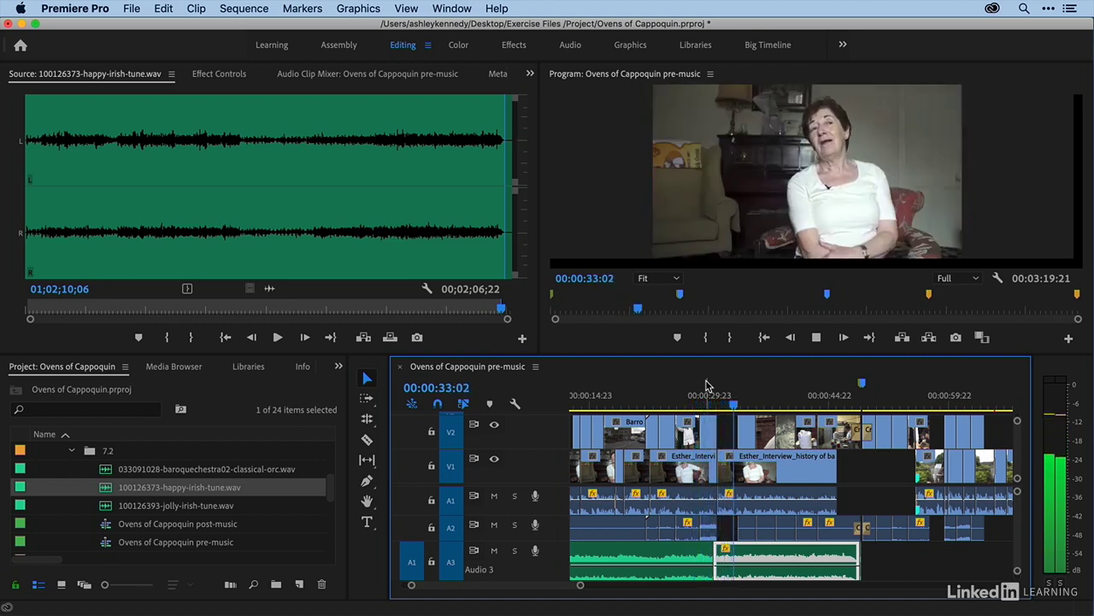
{"action": "key", "text": "space"}
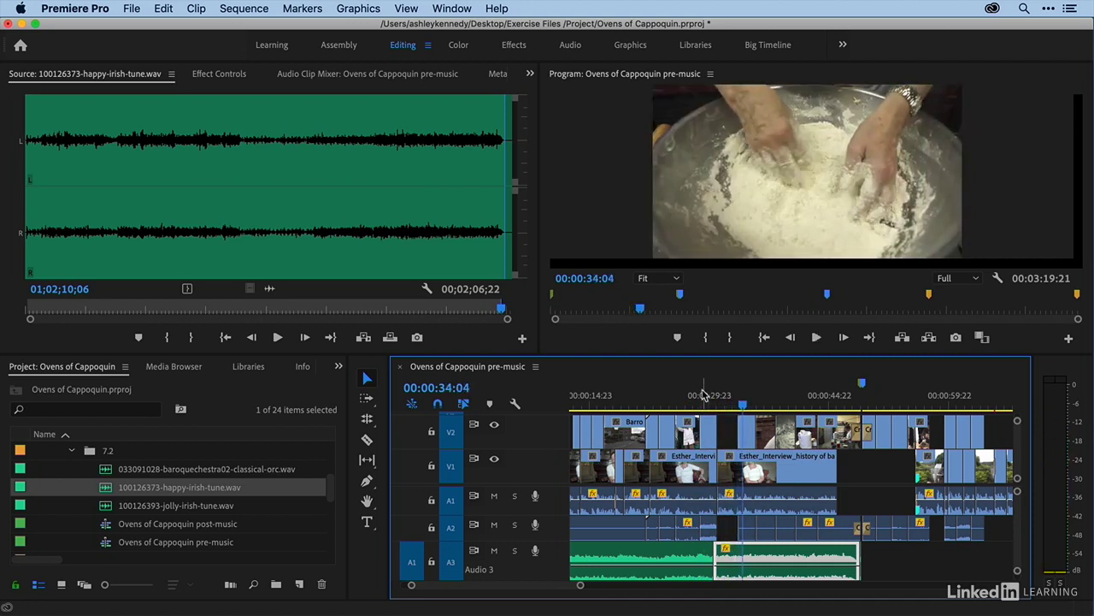
Solo track A3 and play the cut between the two music clips starting from 00:00:28:20.
{"action": "left_click", "coordinate": [701, 395]}
{"action": "key", "text": "="}
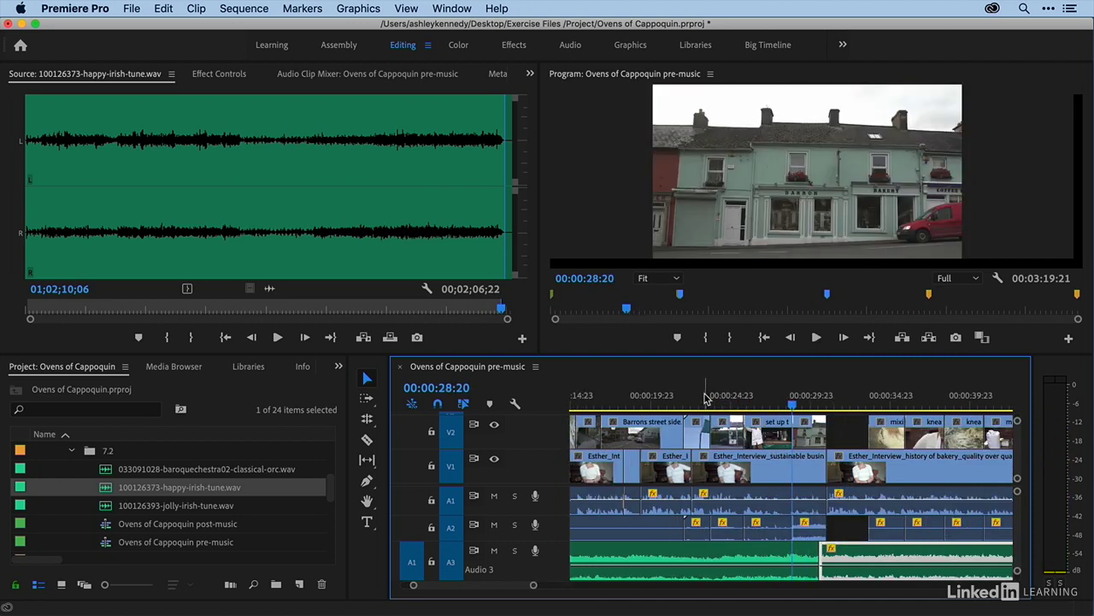
{"action": "left_click", "coordinate": [515, 550]}
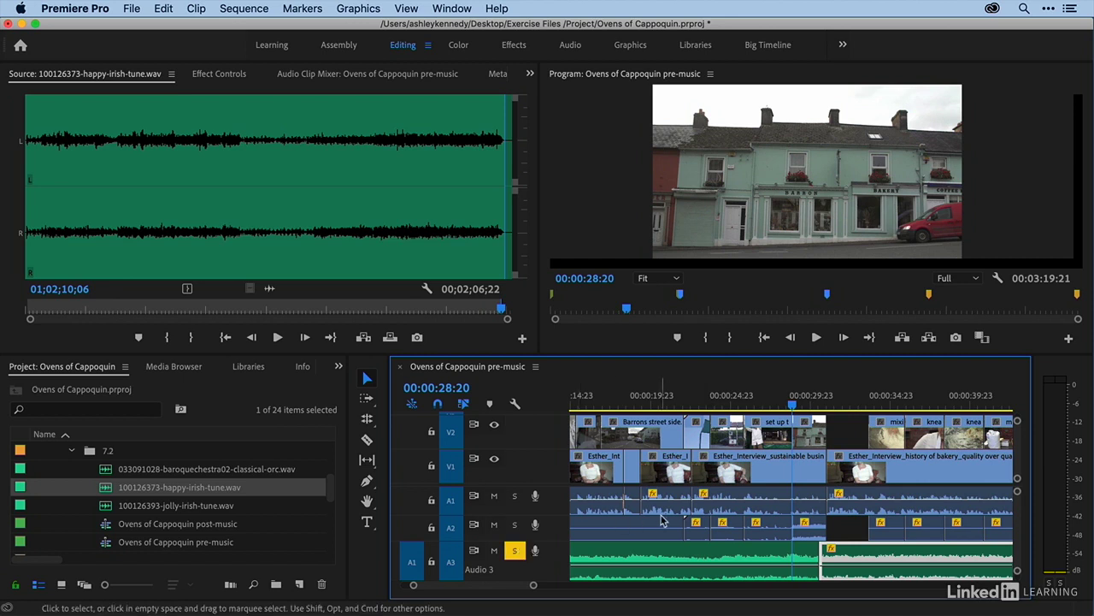
{"action": "scroll", "coordinate": [659, 518], "scroll_direction": "right", "scroll_amount": 3}
{"action": "key", "text": "space"}
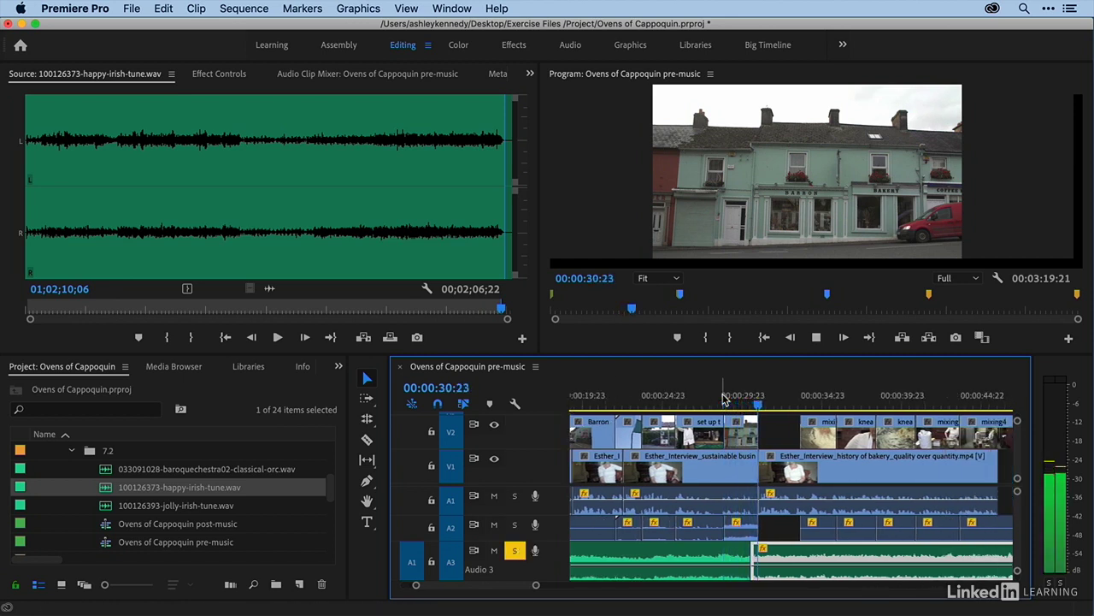
{"action": "key", "text": "space"}
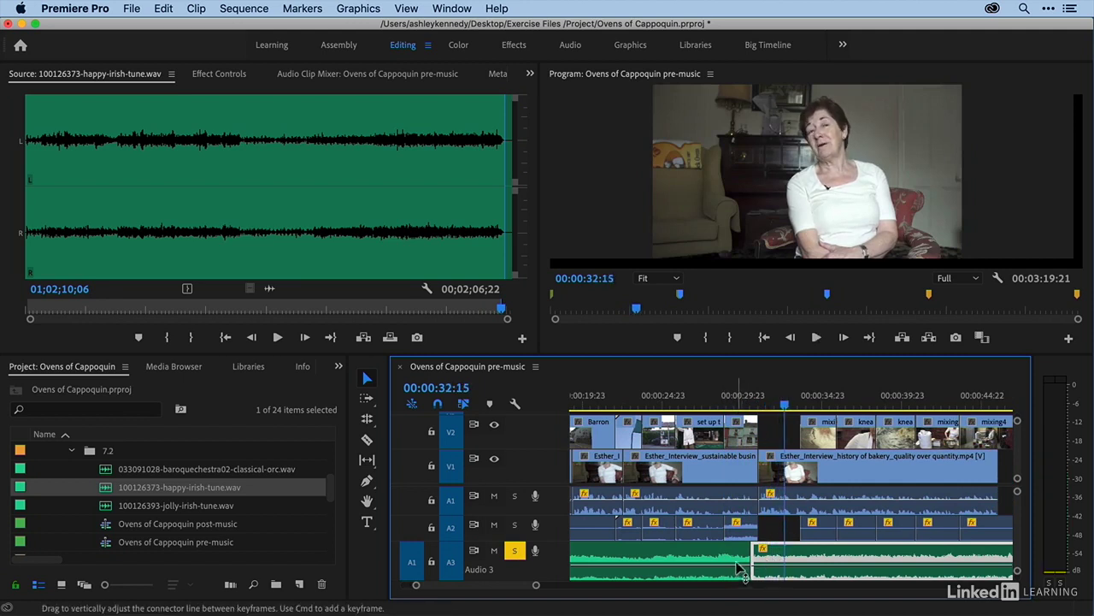
Roll the edit point between the two music clips on A3 to 00:00:32:15 with the Rolling Edit tool.
{"action": "key", "text": "n"}
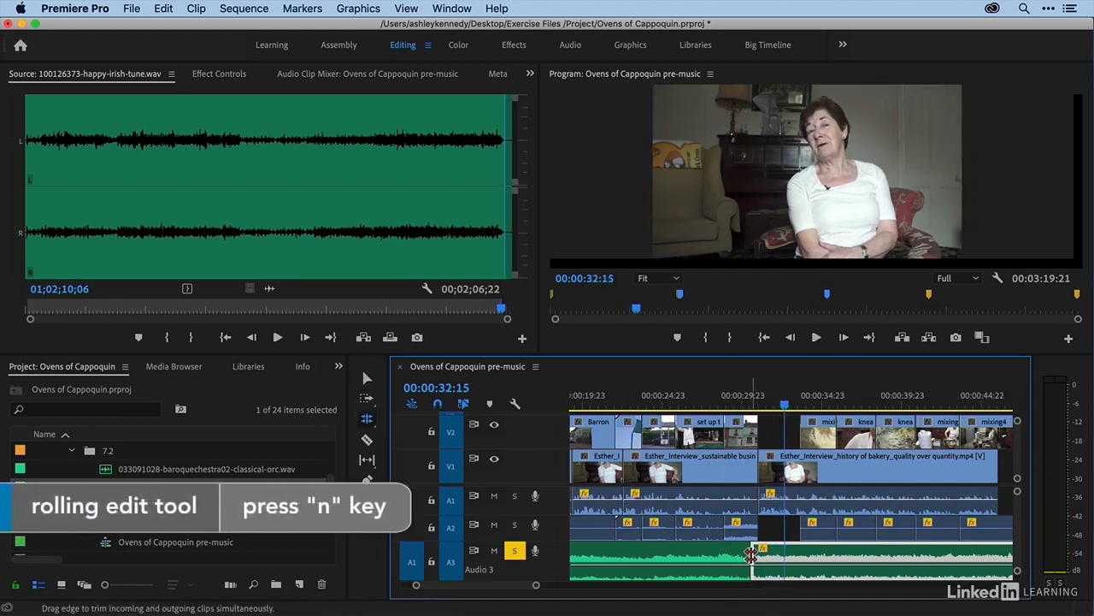
{"action": "left_click", "coordinate": [751, 554]}
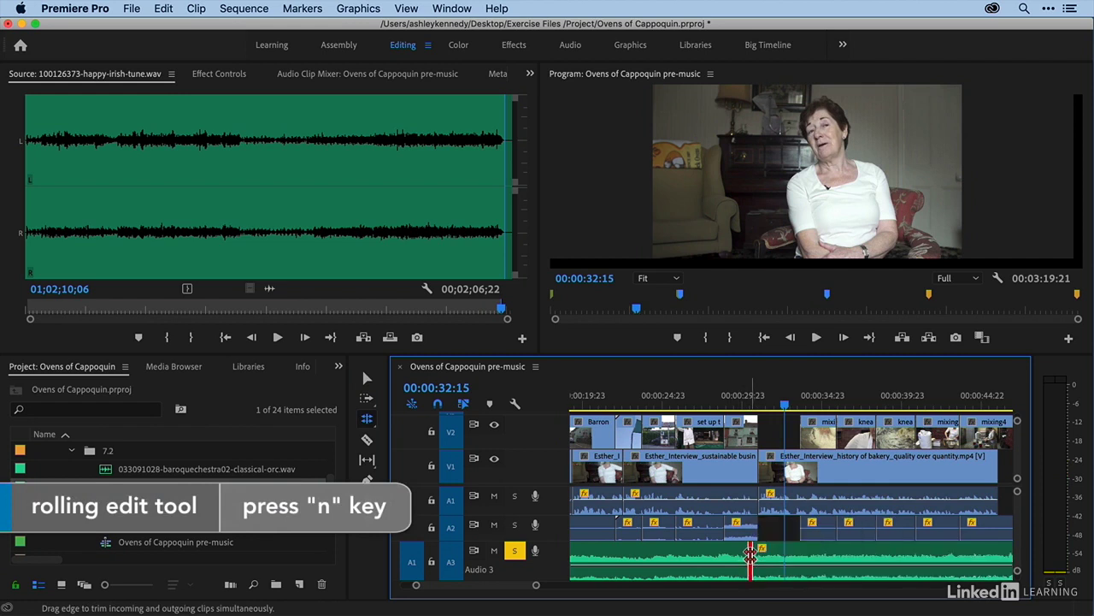
{"action": "left_click_drag", "start_coordinate": [750, 554], "coordinate": [782, 557]}
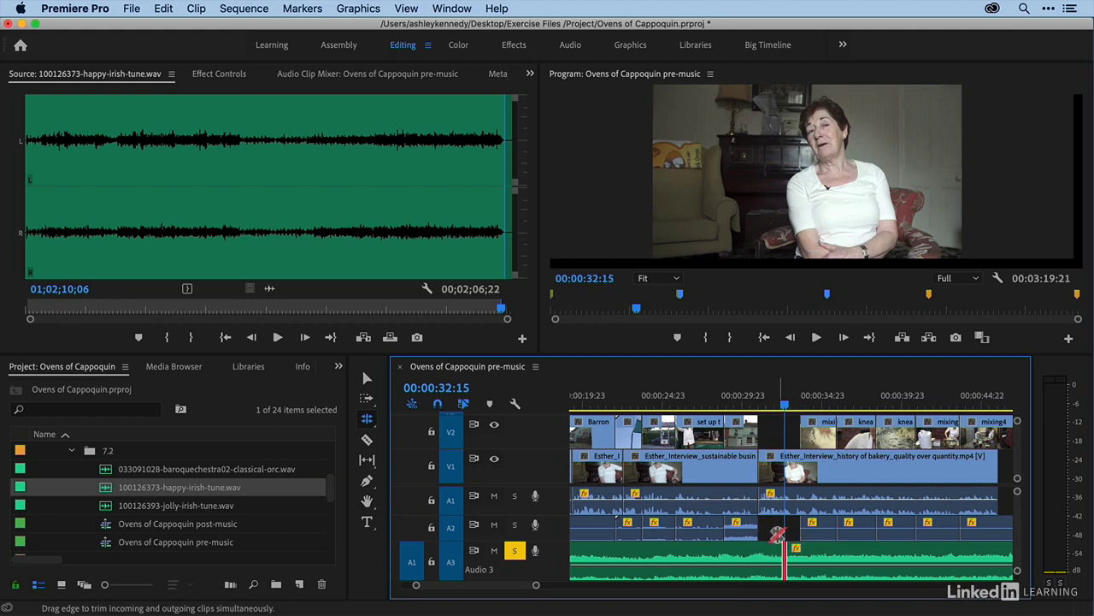
Roll the edit point between the two music clips on A3 to 00:00:34:00 and play across it.
{"action": "left_click_drag", "start_coordinate": [788, 408], "coordinate": [808, 407]}
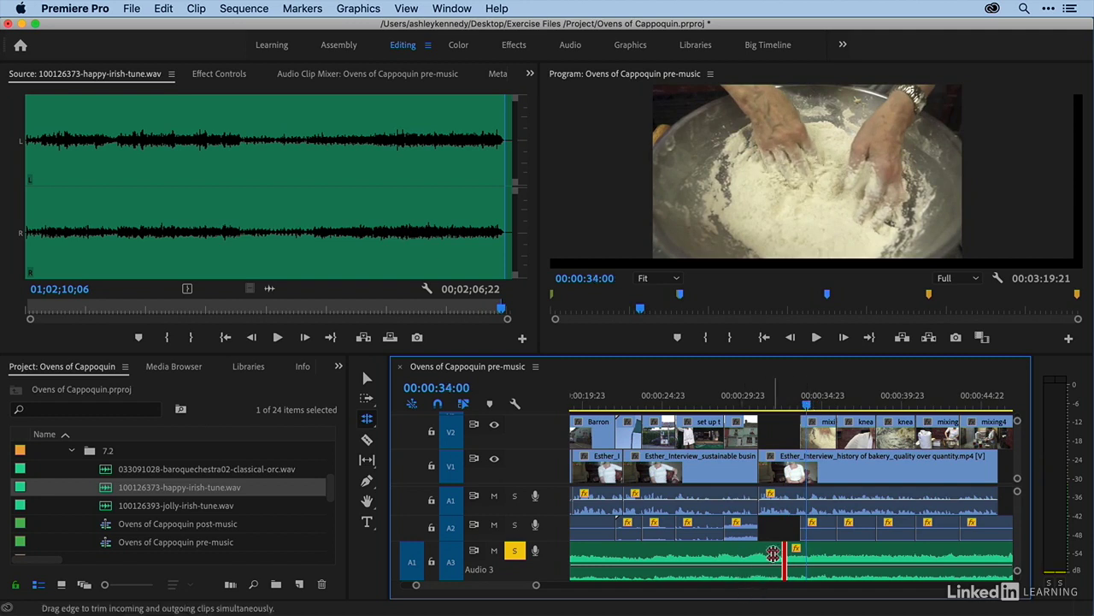
{"action": "key", "text": "="}
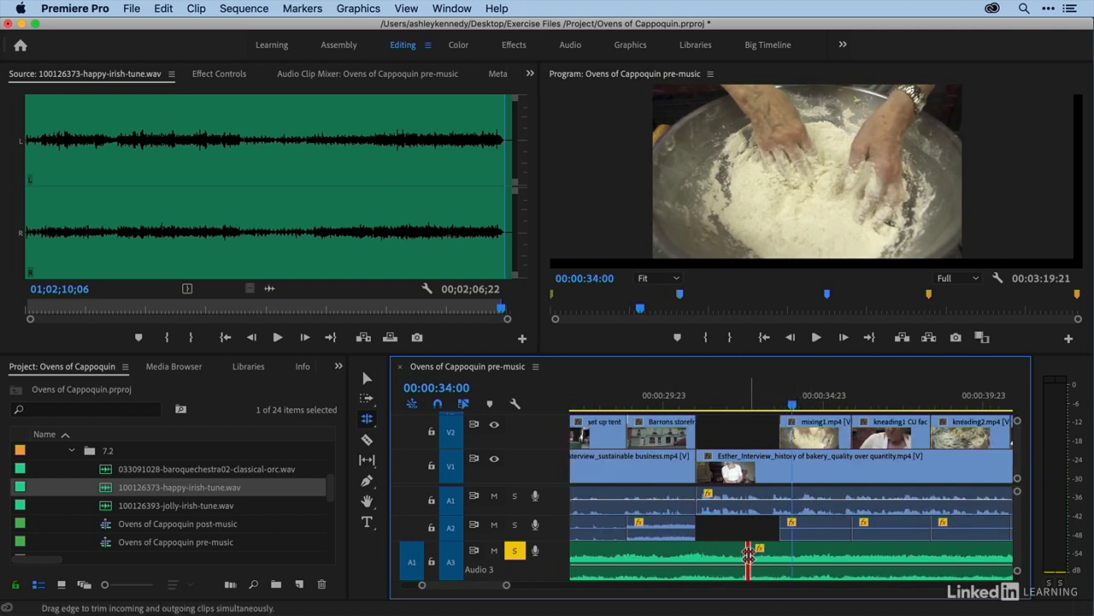
{"action": "left_click_drag", "start_coordinate": [748, 554], "coordinate": [792, 558]}
{"action": "left_click", "coordinate": [750, 400]}
{"action": "key", "text": "space"}
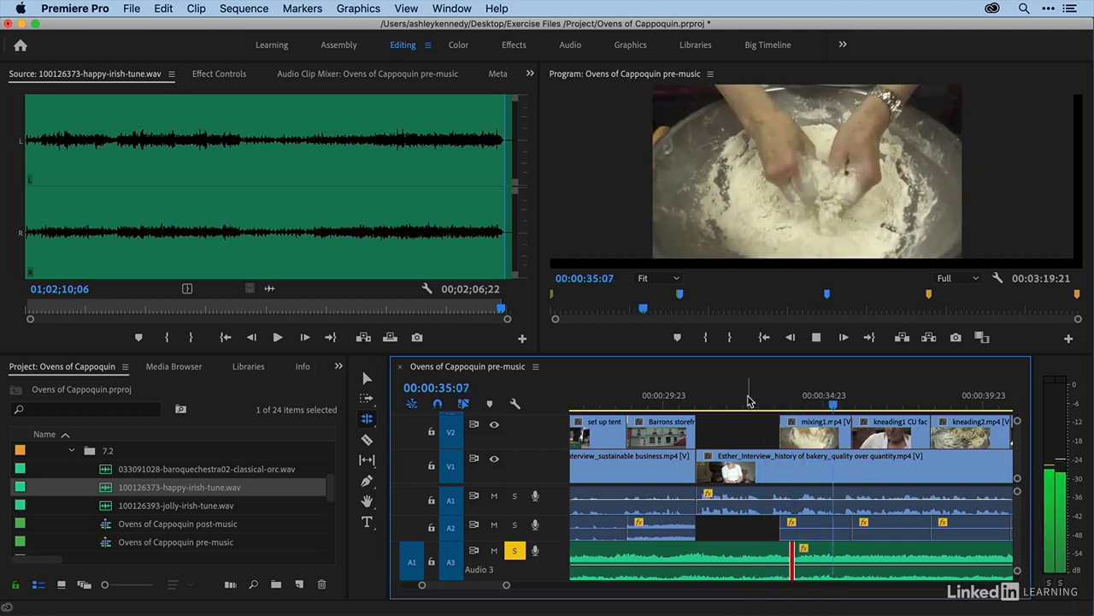
{"action": "key", "text": "space"}
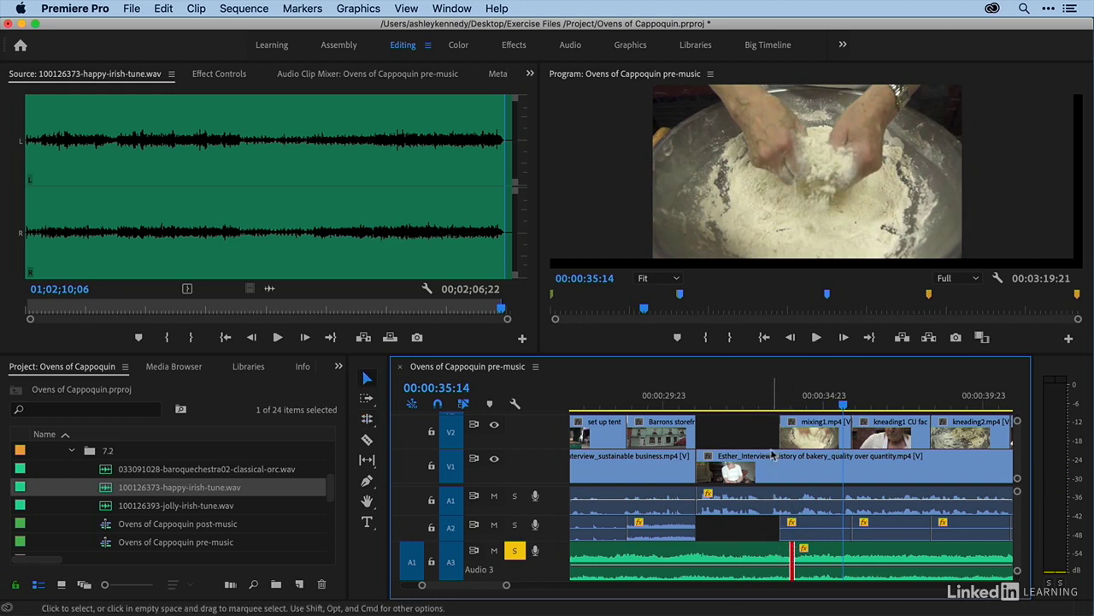
Apply the default audio crossfade to the cut between the two music clips on A3 and shorten the transition.
{"action": "left_click", "coordinate": [767, 432]}
{"action": "left_click", "coordinate": [765, 438]}
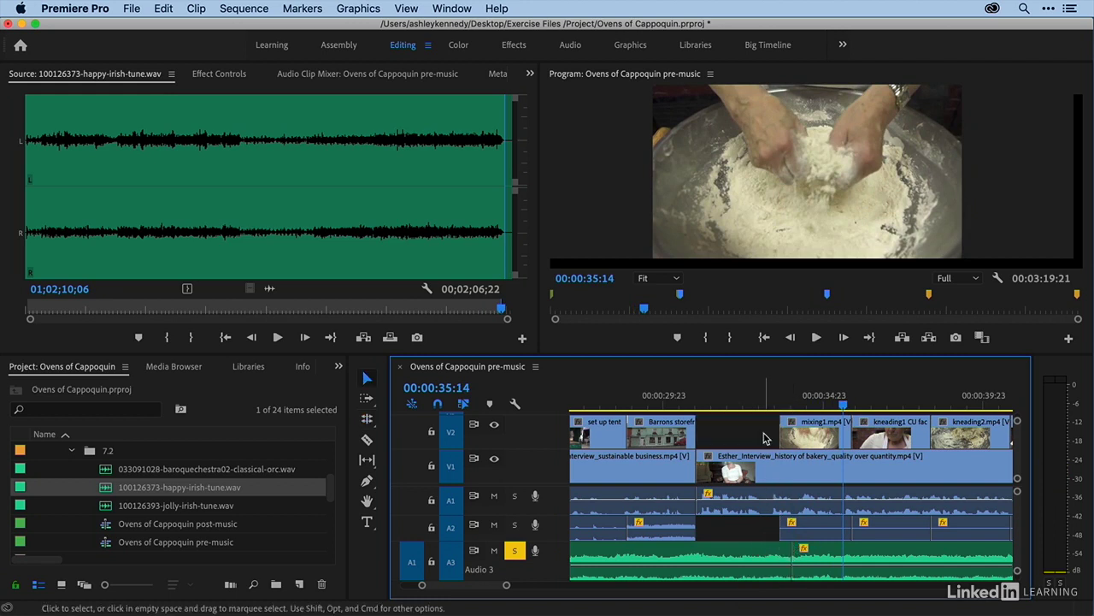
{"action": "left_click", "coordinate": [794, 554]}
{"action": "key", "text": "shift+d"}
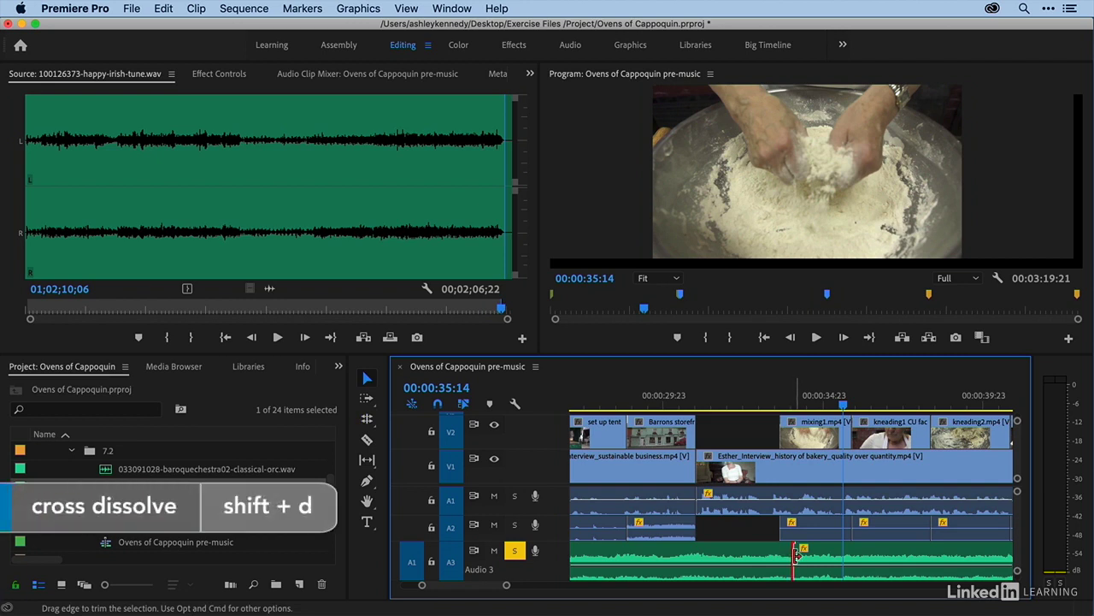
{"action": "key", "text": "shift+d"}
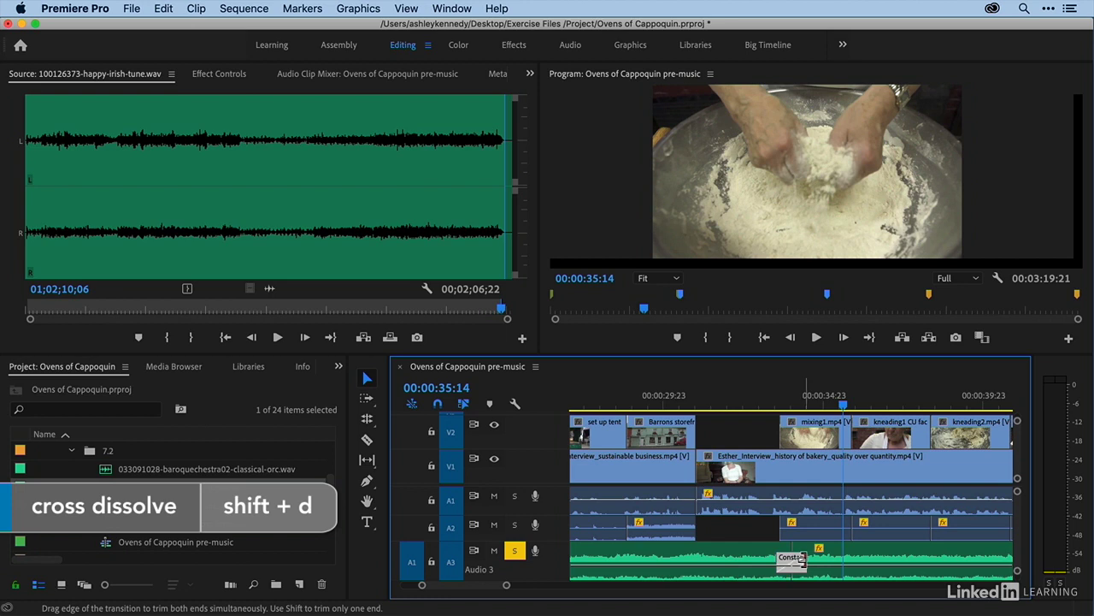
{"action": "left_click_drag", "start_coordinate": [799, 558], "coordinate": [791, 558]}
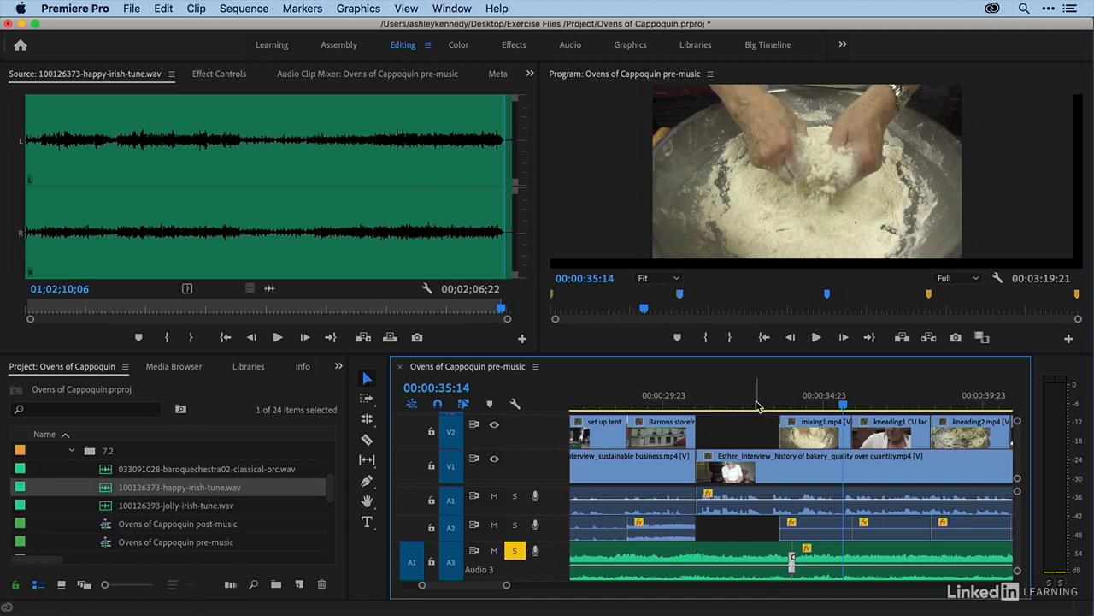
Play the shortened crossfade, turn off solo on A3, and play the full mix to the end of the opening section.
{"action": "left_click", "coordinate": [756, 404]}
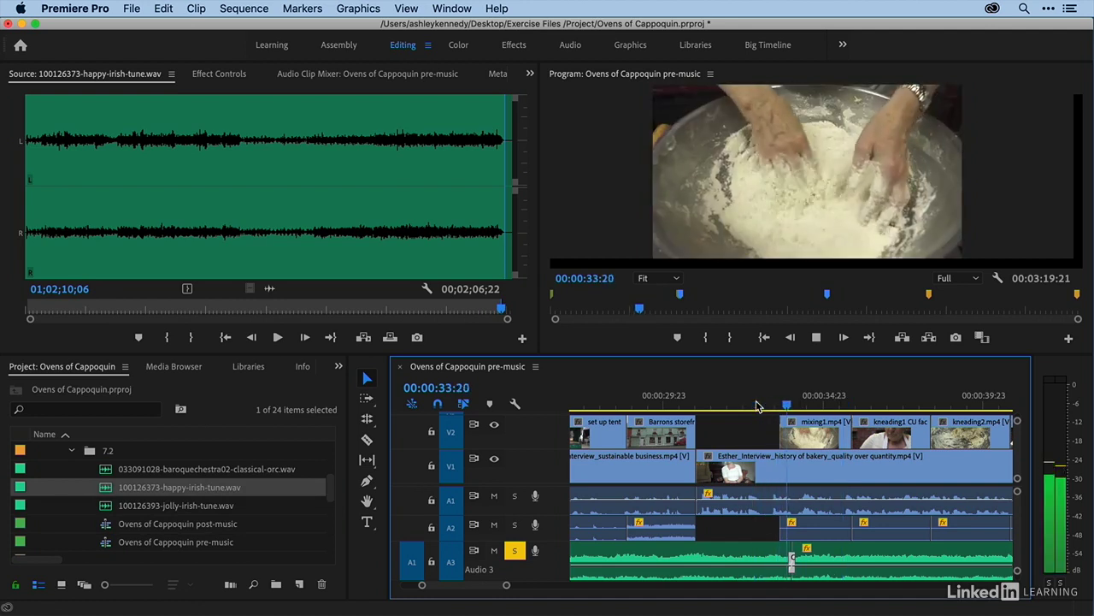
{"action": "key", "text": "space"}
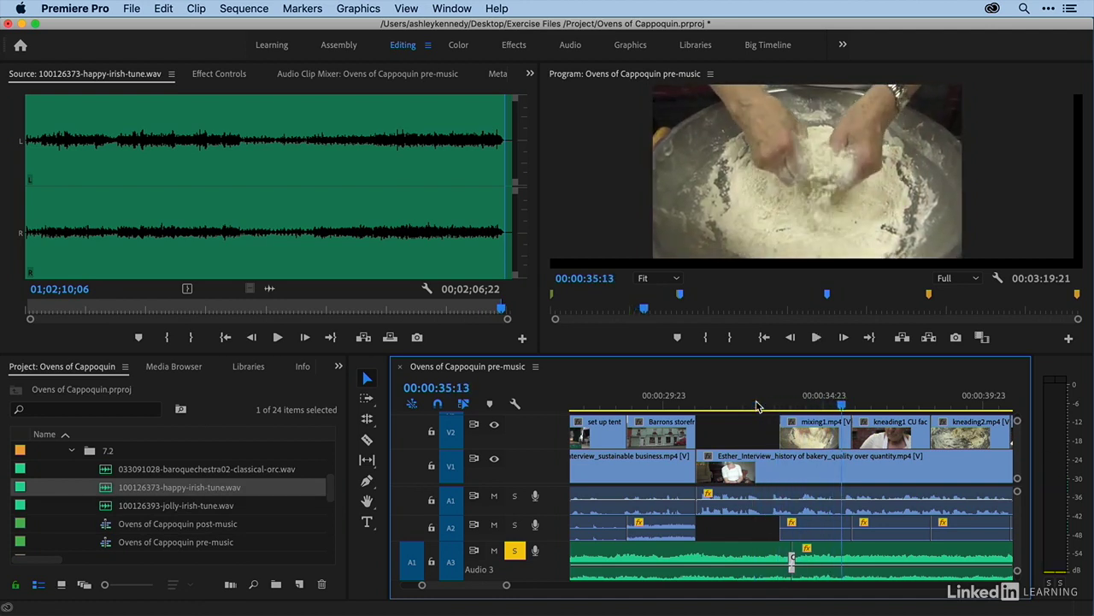
{"action": "left_click", "coordinate": [516, 552]}
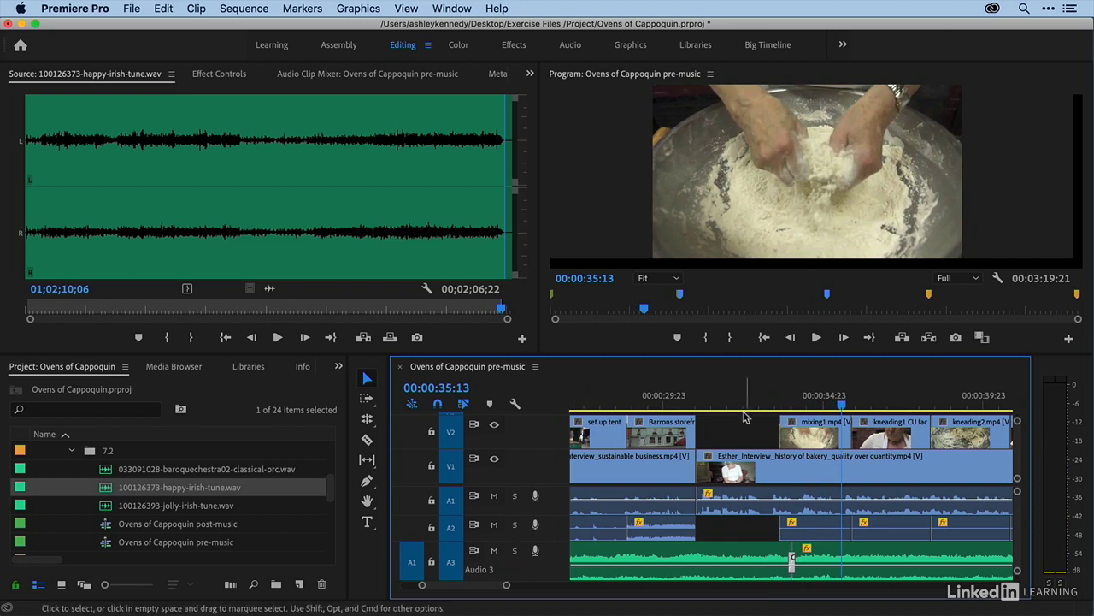
{"action": "left_click", "coordinate": [708, 401]}
{"action": "key", "text": "space"}
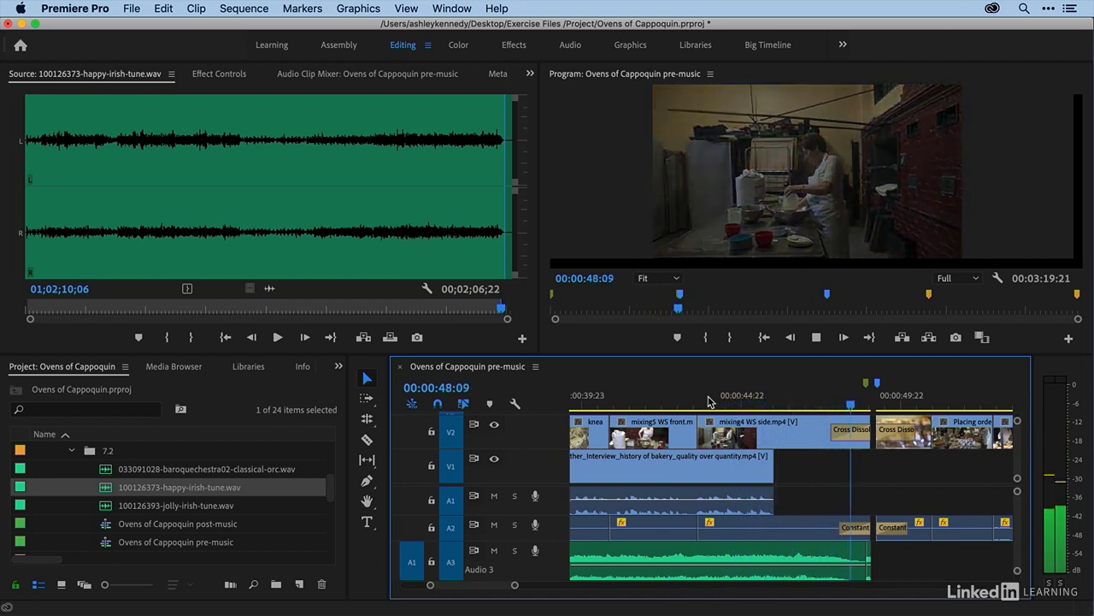
{"action": "key", "text": "space"}
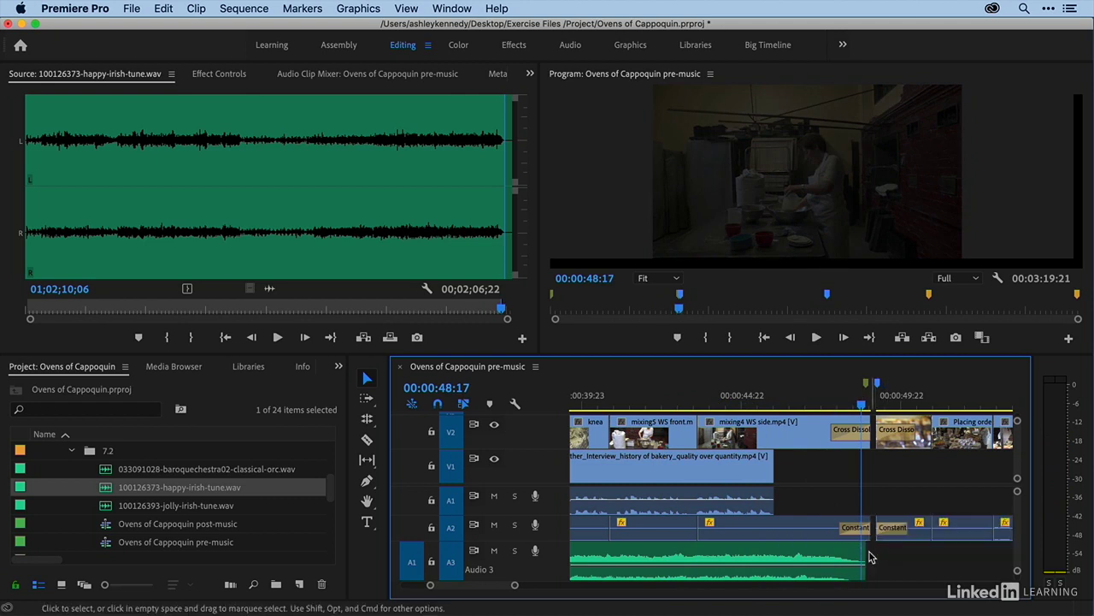
Extend the end of the music clip on A3 to the blue marker at the section break and play its ending.
{"action": "left_click_drag", "start_coordinate": [870, 556], "coordinate": [870, 553]}
{"action": "left_click", "coordinate": [830, 403]}
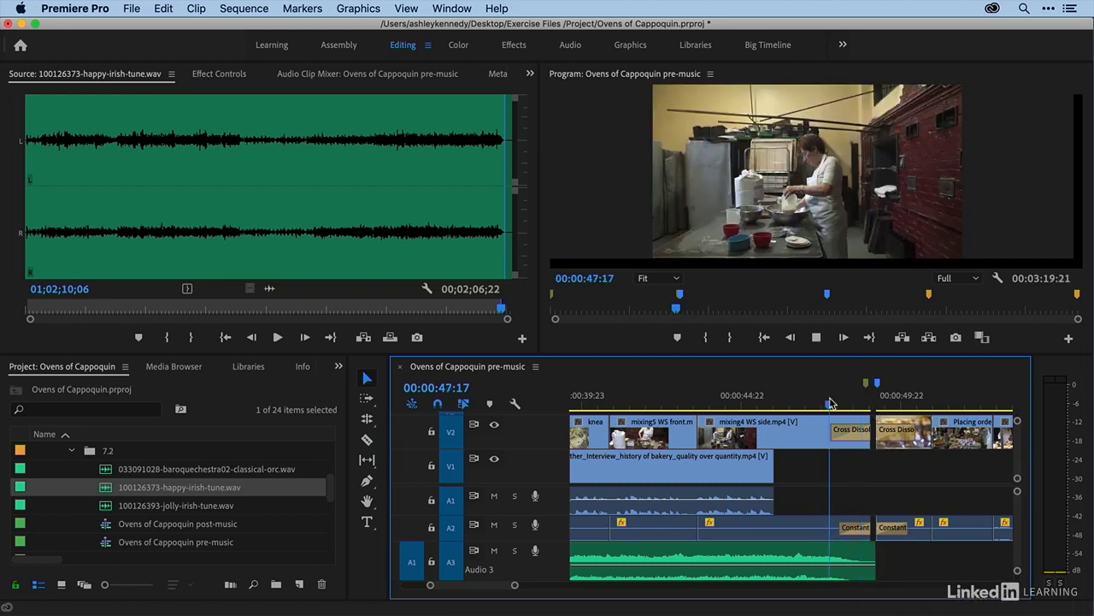
{"action": "key", "text": "space"}
{"action": "key", "text": "="}
{"action": "key", "text": "-"}
{"action": "key", "text": "-"}
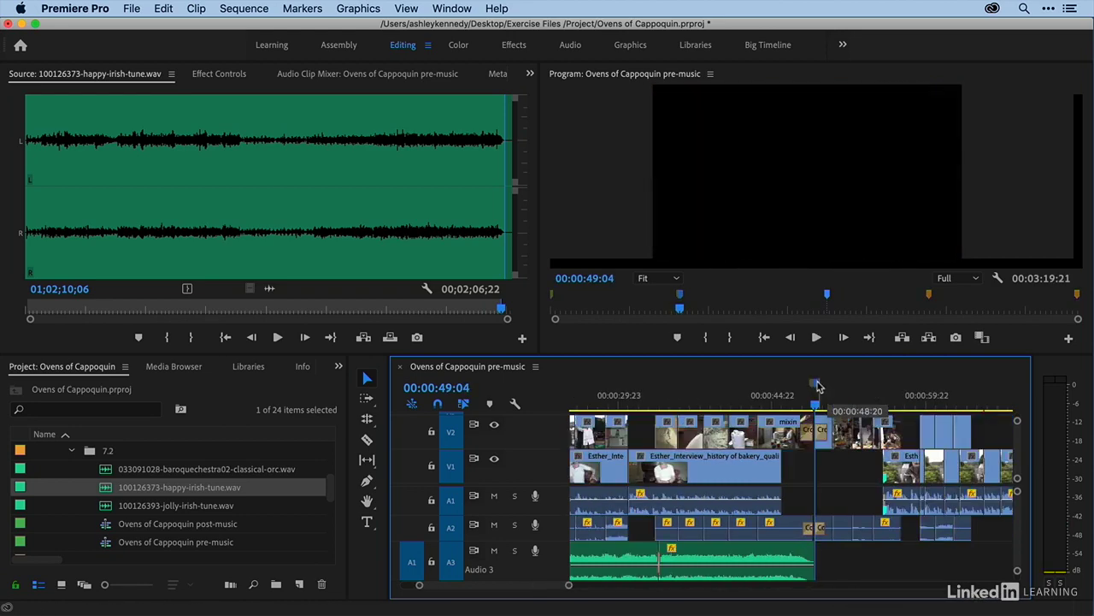
{"action": "key", "text": "-"}
{"action": "key", "text": "-"}
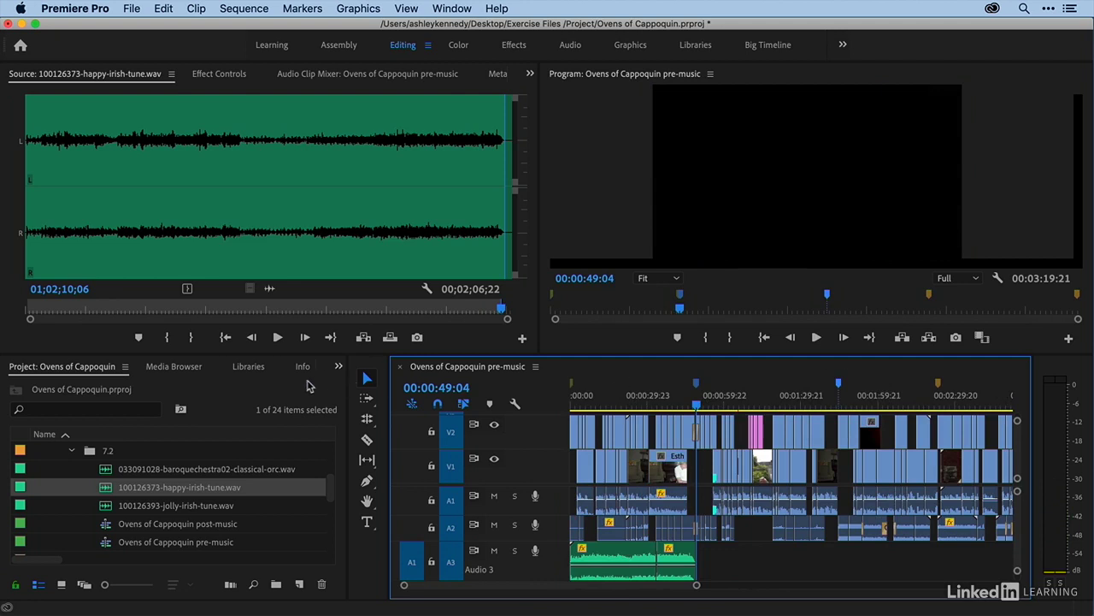
Open the Ovens of Cappoquin post-music sequence and play the second section's music from the first blue marker.
{"action": "double_click", "coordinate": [108, 530]}
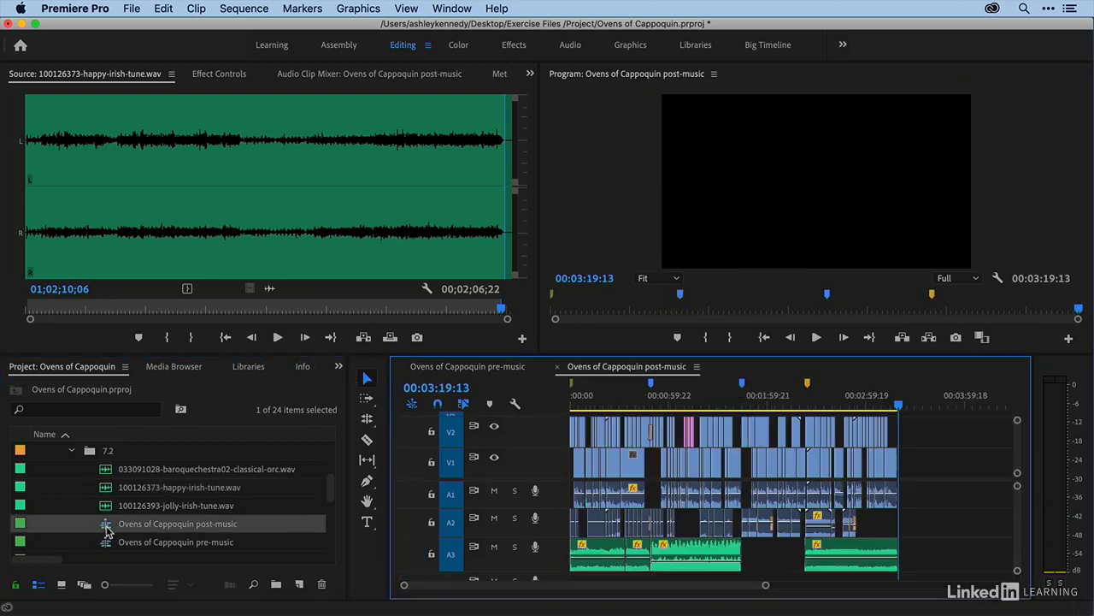
{"action": "left_click", "coordinate": [651, 404]}
{"action": "key", "text": "="}
{"action": "key", "text": "="}
{"action": "key", "text": "="}
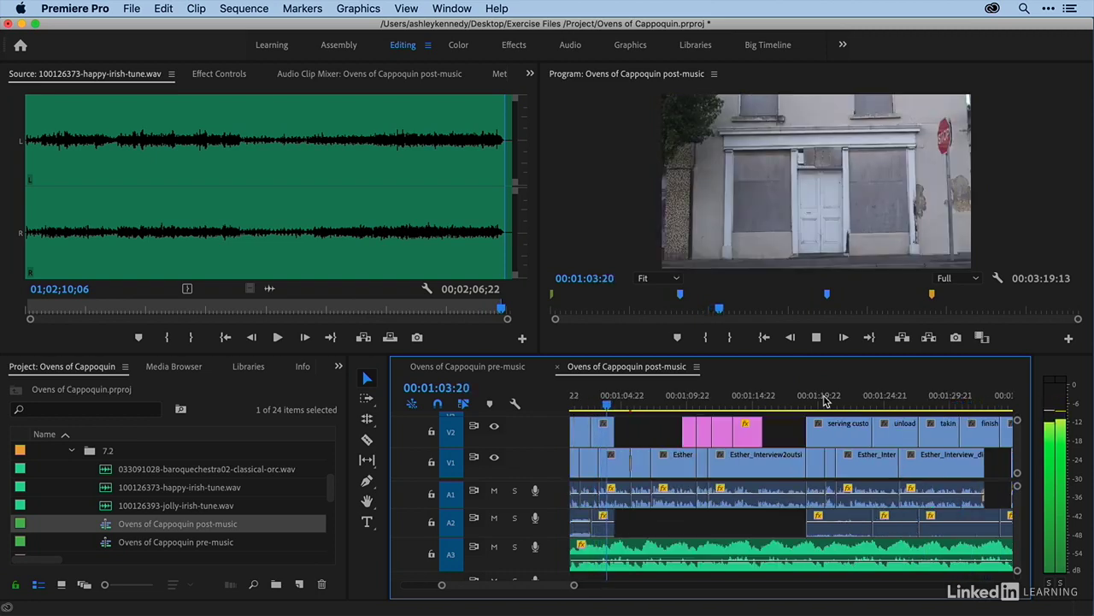
{"action": "key", "text": "space"}
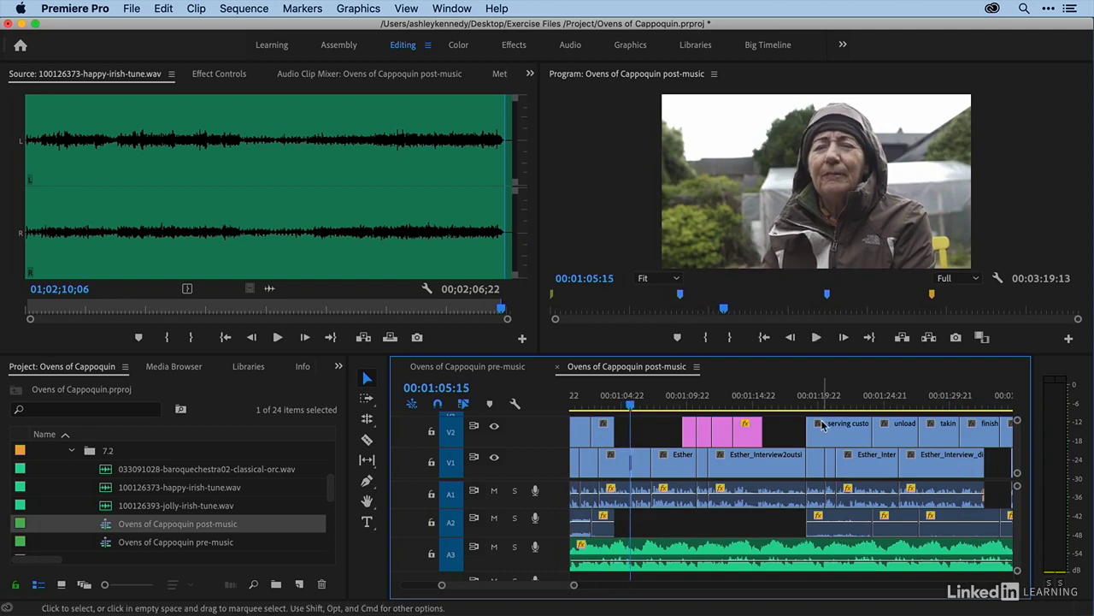
Play the second section's music on A3 from about 00:01:34:22 through its end at the next blue marker.
{"action": "key", "text": "minus"}
{"action": "key", "text": "minus"}
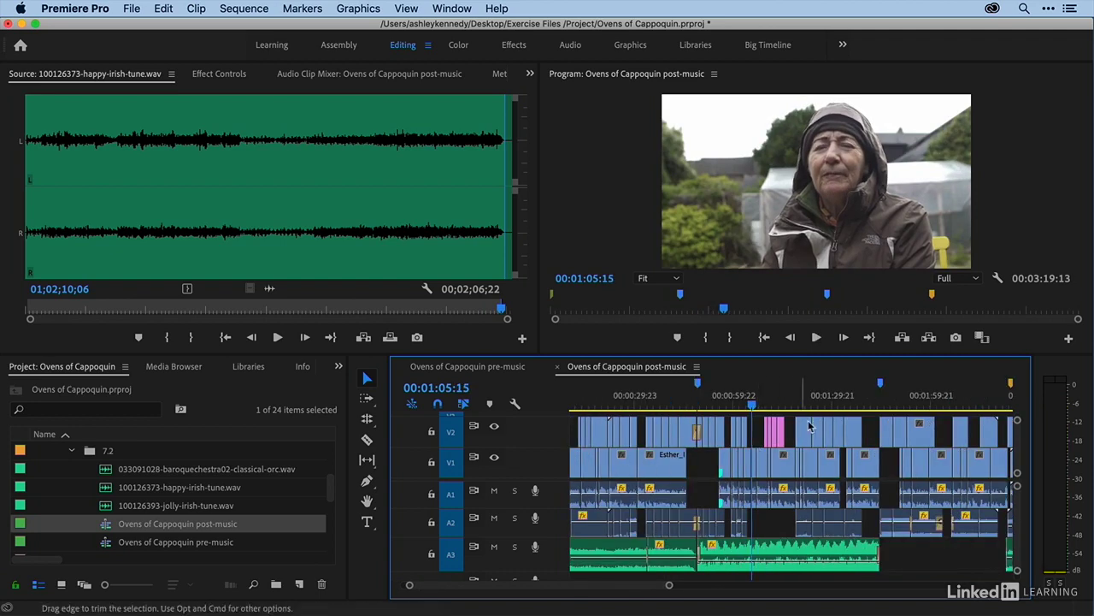
{"action": "left_click", "coordinate": [849, 397]}
{"action": "key", "text": "equal"}
{"action": "key", "text": "equal"}
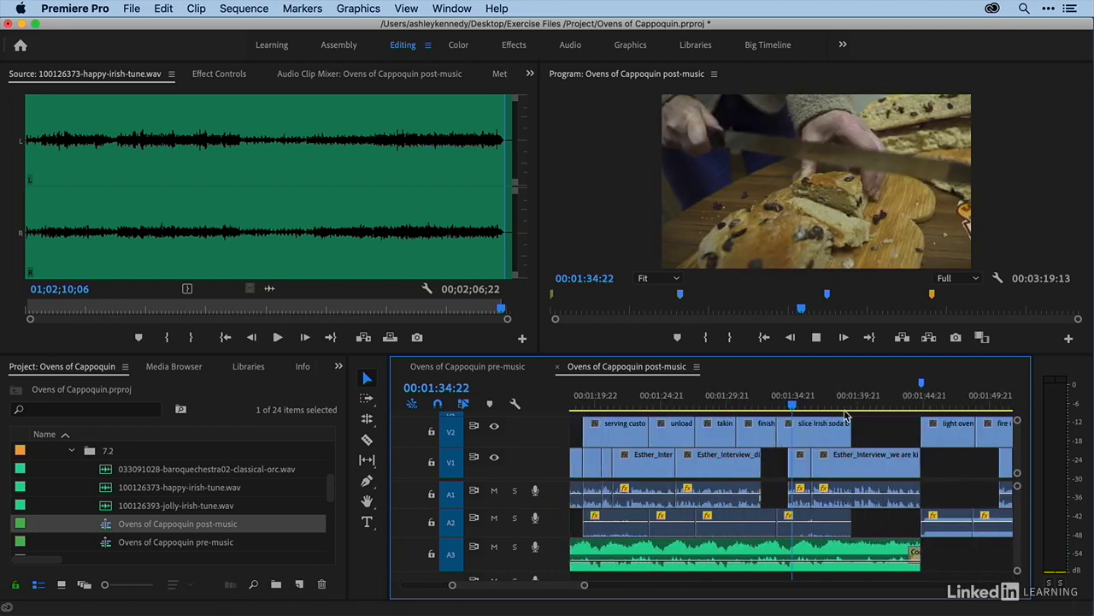
{"action": "key", "text": "space"}
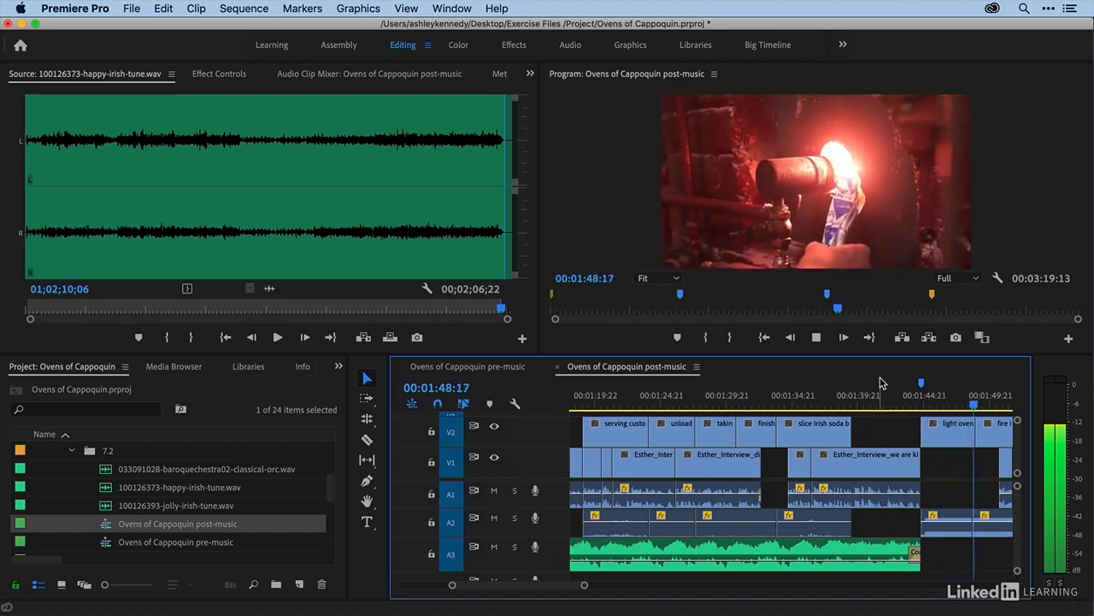
{"action": "key", "text": "space"}
Replay the end of the second section's music across the change to the oven-lighting shot near 00:01:45:01.
{"action": "left_click", "coordinate": [900, 400]}
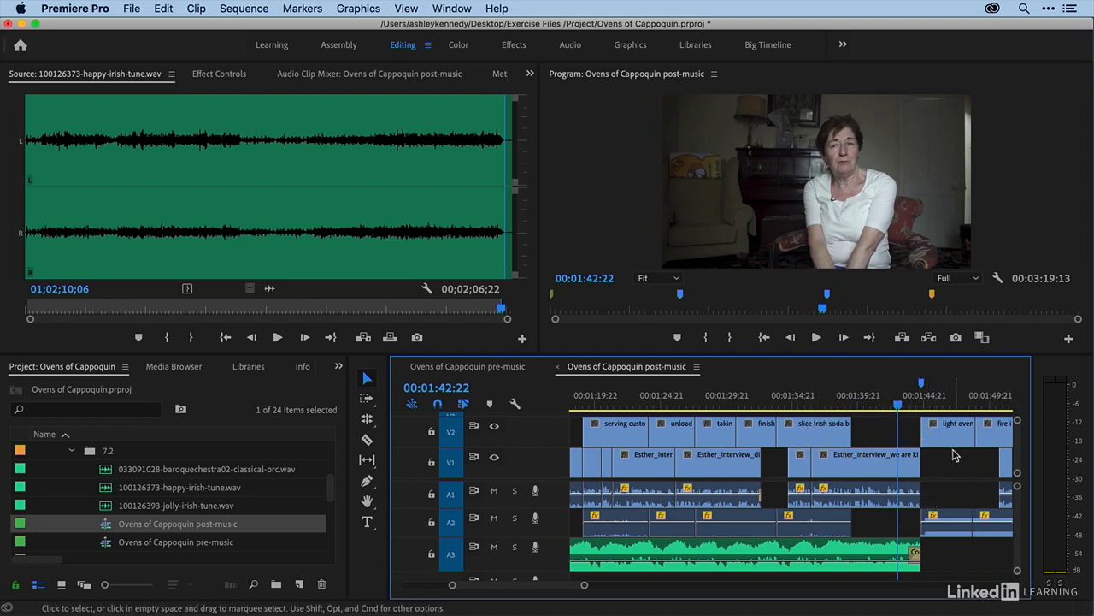
{"action": "left_click", "coordinate": [925, 401]}
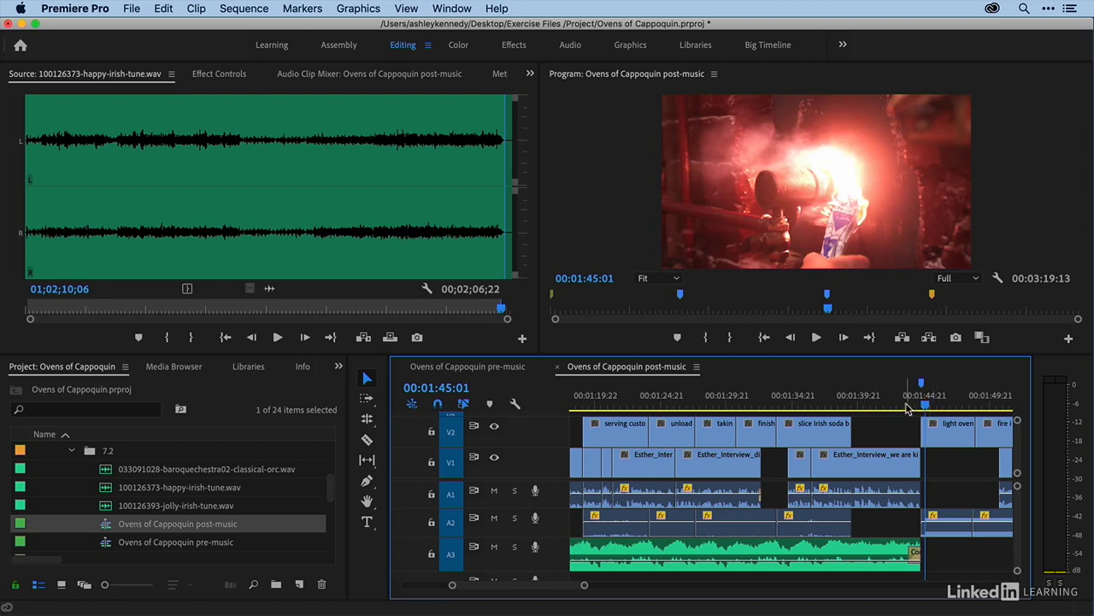
{"action": "left_click", "coordinate": [876, 400]}
{"action": "key", "text": "space"}
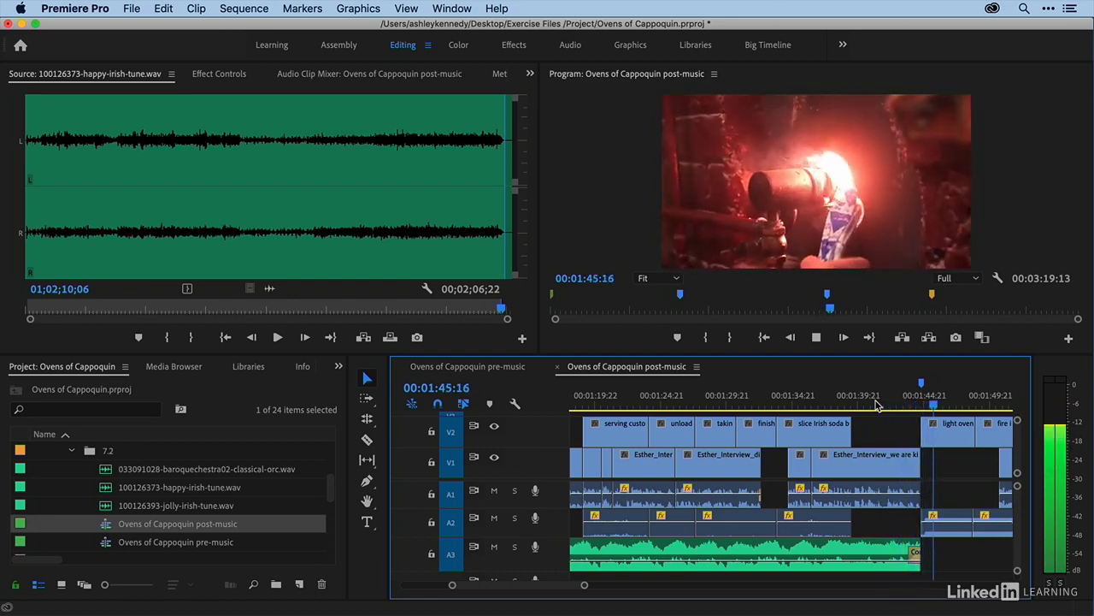
{"action": "key", "text": "space"}
Go to the last music clip on A3 and load 100126393-jolly-irish-tune.wav into the Source Monitor.
{"action": "key", "text": "minus"}
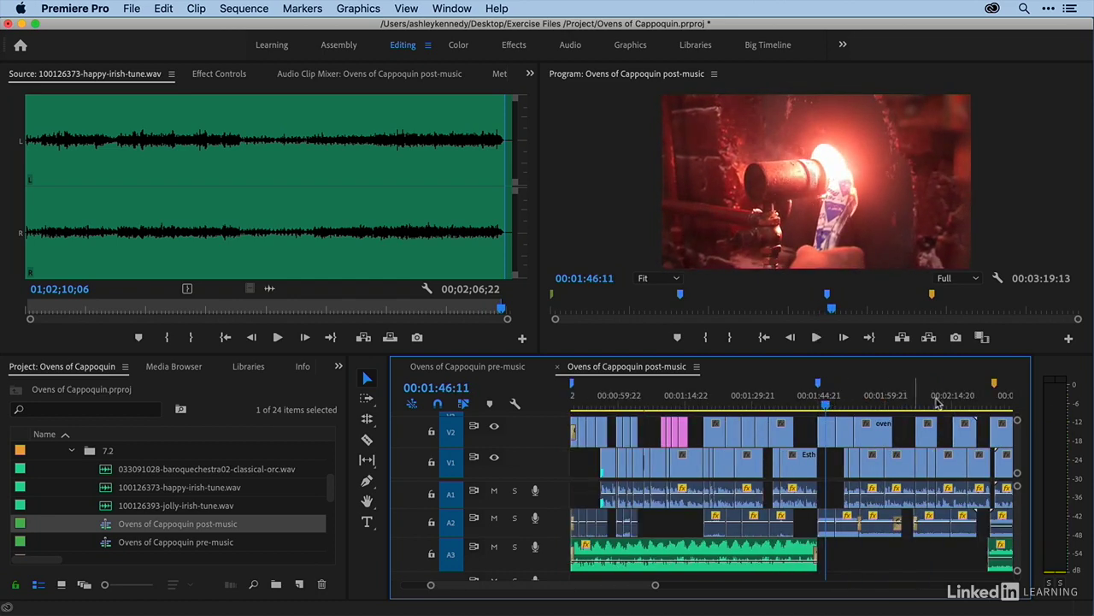
{"action": "scroll", "coordinate": [955, 407], "scroll_direction": "down", "scroll_amount": 3}
{"action": "scroll", "coordinate": [955, 407], "scroll_direction": "down", "scroll_amount": 5}
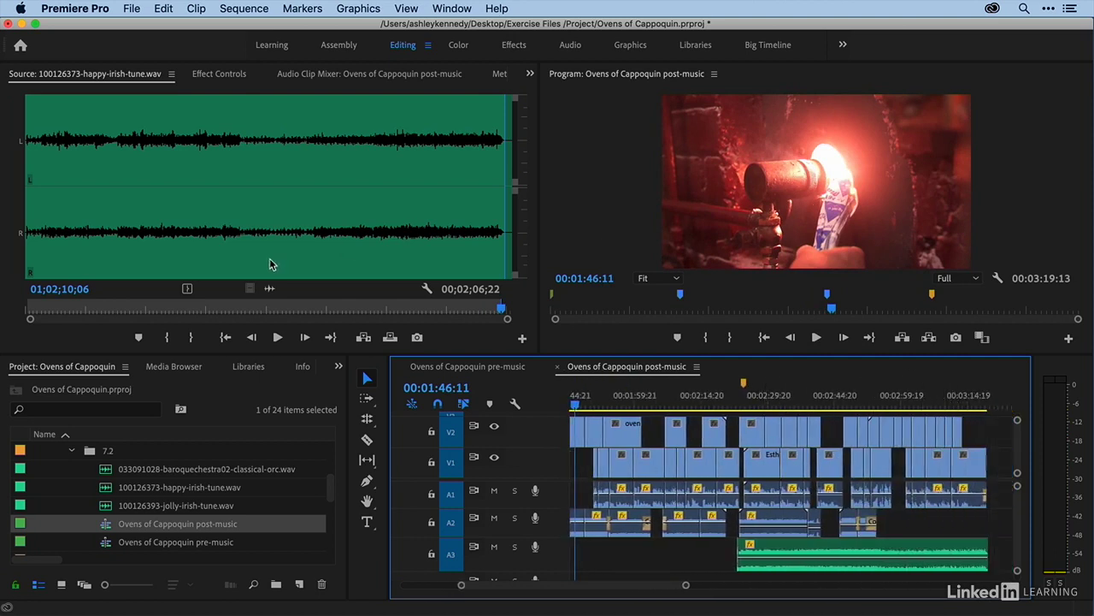
{"action": "double_click", "coordinate": [107, 506]}
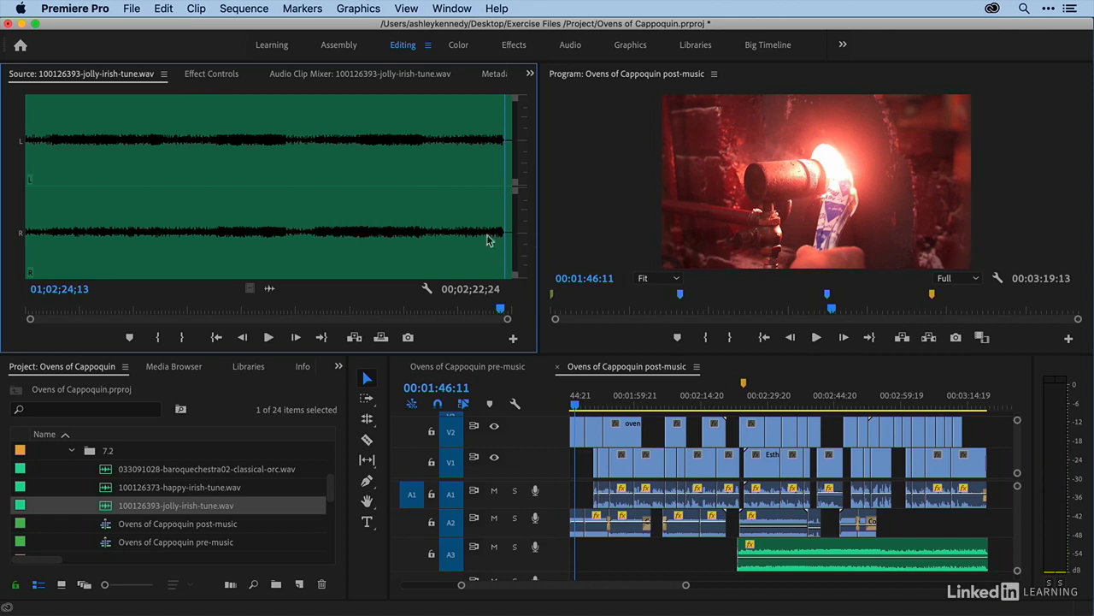
Play the final music on A3 from 00:03:13:08 to the end of the post-music sequence.
{"action": "left_click", "coordinate": [974, 407]}
{"action": "key", "text": "="}
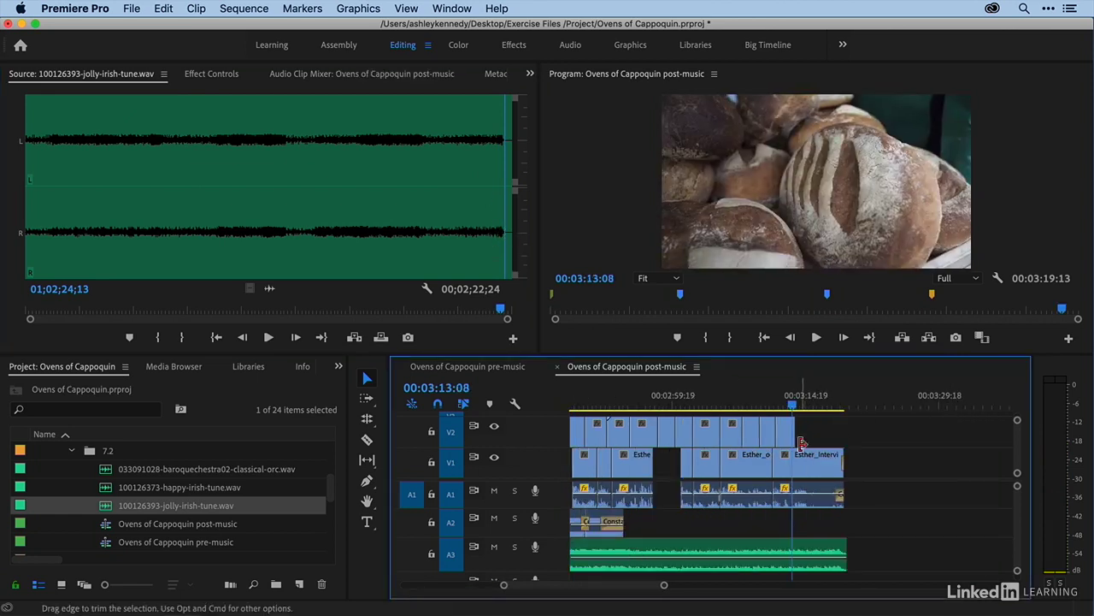
{"action": "key", "text": "space"}
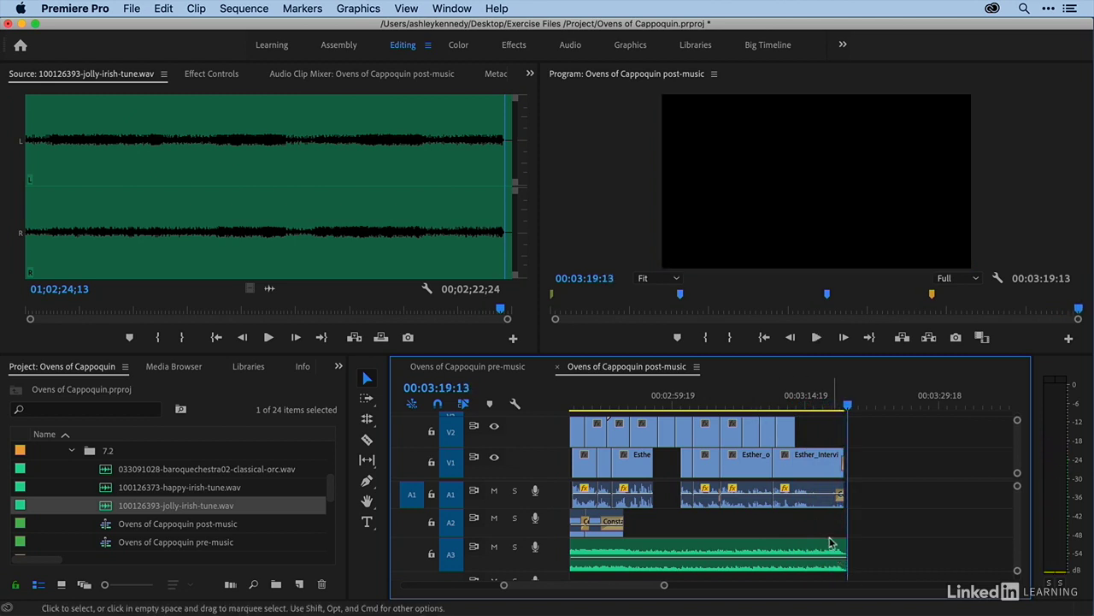
Play the beginning of the last music clip on A3, starting from 00:02:21:15.
{"action": "key", "text": "minus"}
{"action": "key", "text": "minus"}
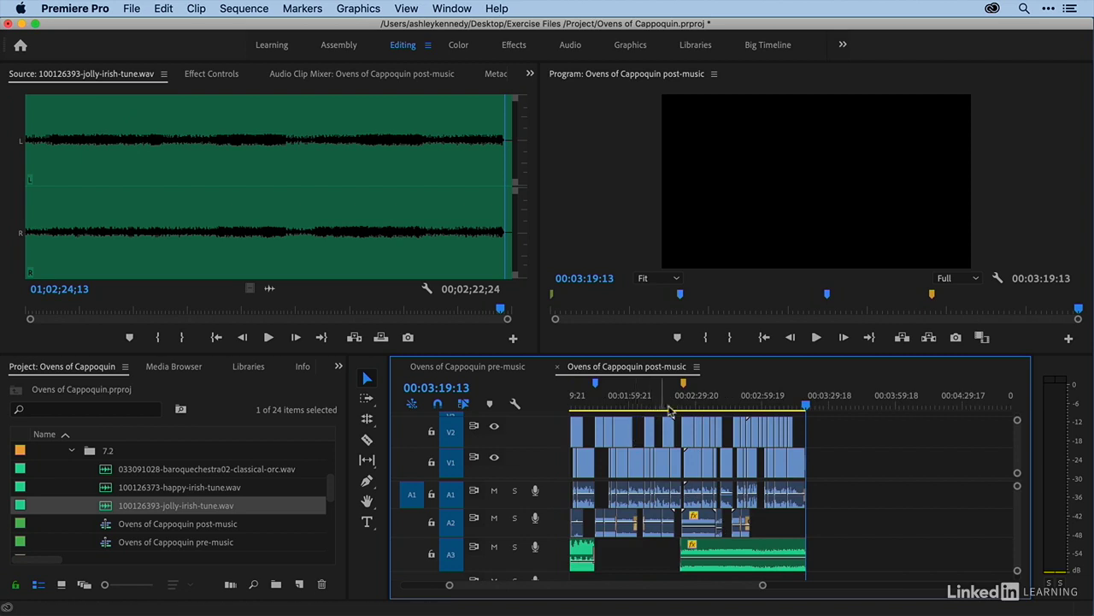
{"action": "left_click", "coordinate": [680, 409]}
{"action": "key", "text": "equal"}
{"action": "key", "text": "equal"}
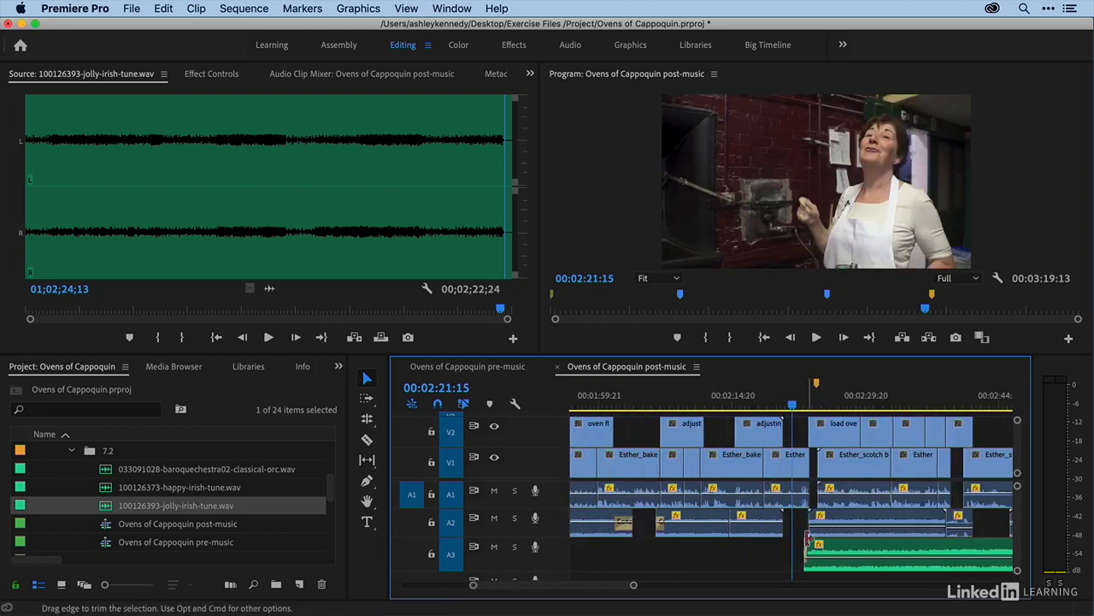
{"action": "scroll", "coordinate": [813, 538], "scroll_direction": "right", "scroll_amount": 3}
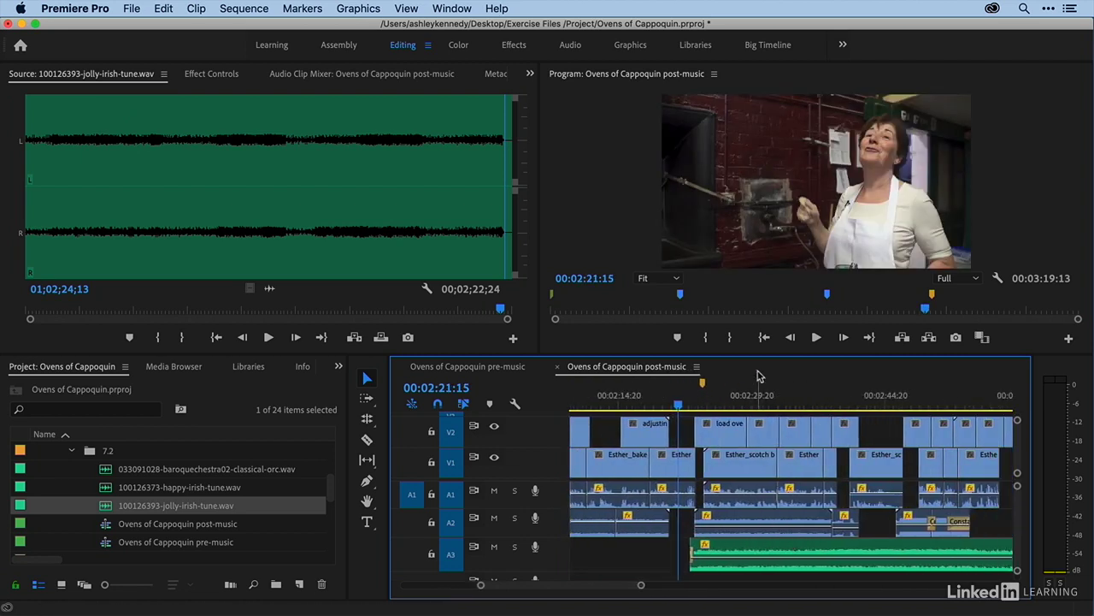
{"action": "key", "text": "space"}
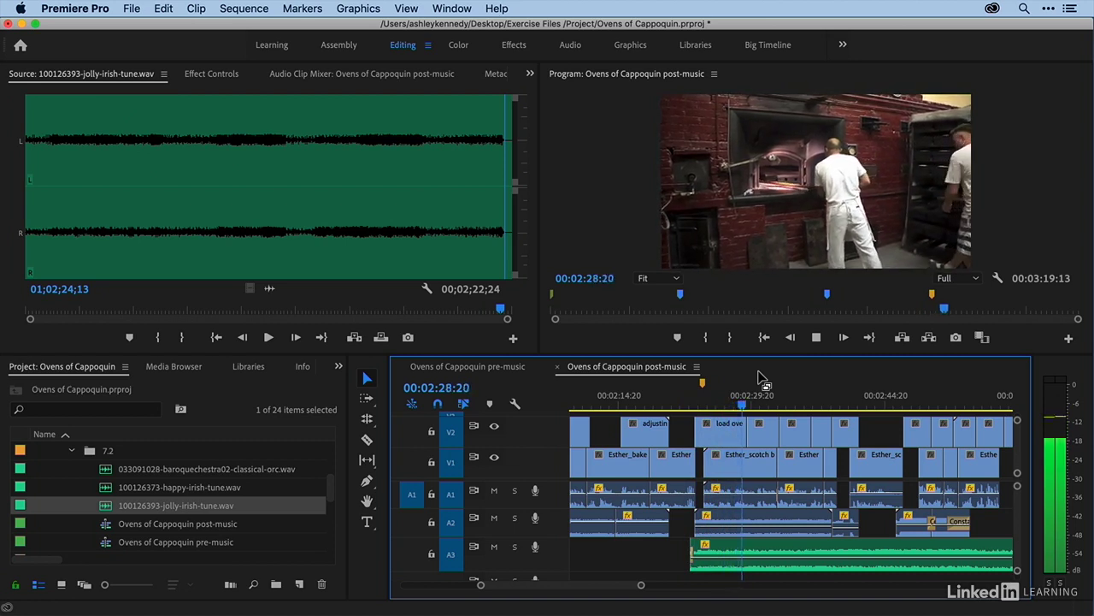
{"action": "key", "text": "space"}
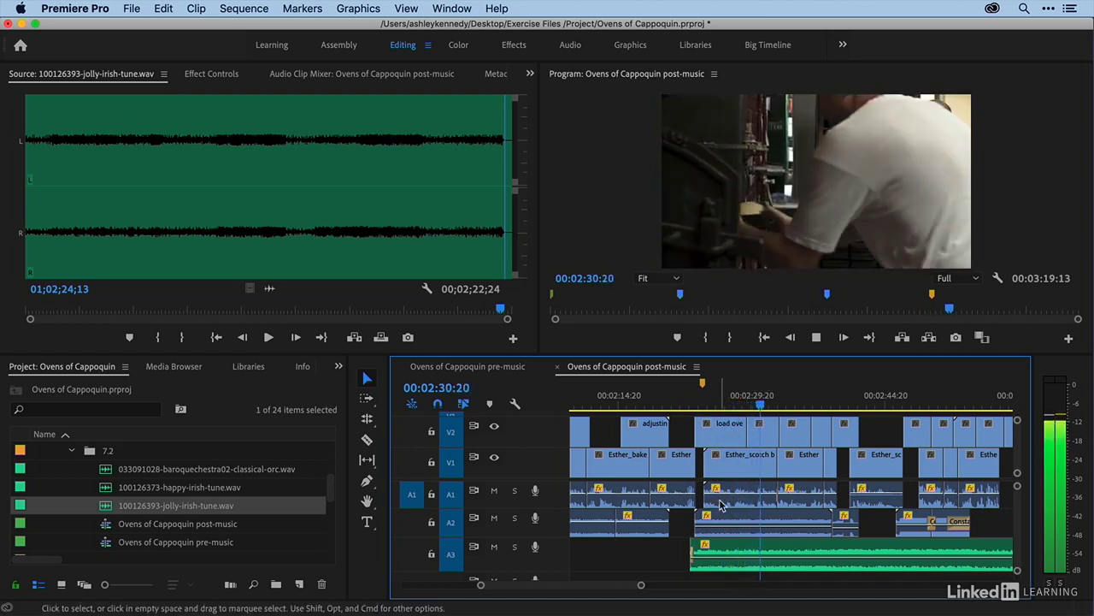